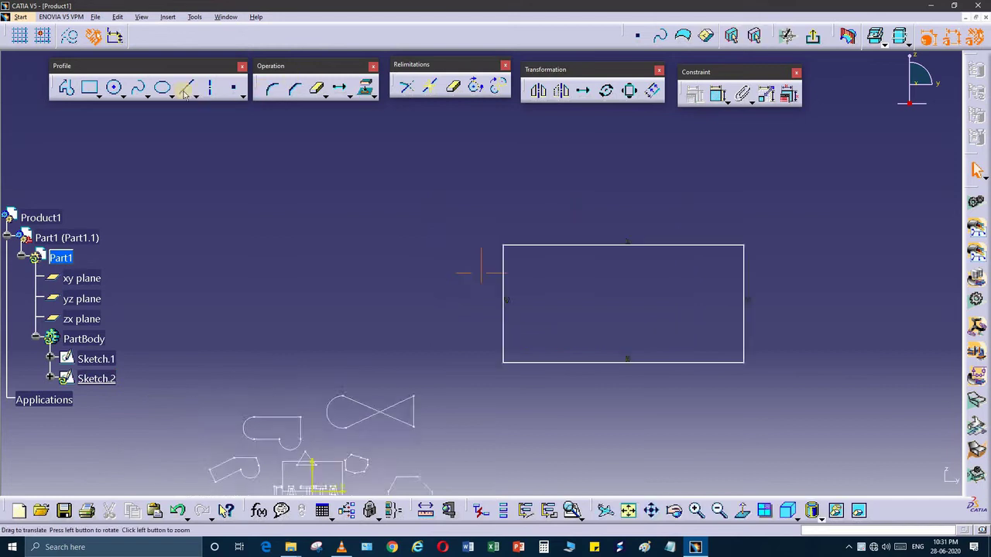
Draw a horizontal line about 1200 mm long in the empty area beside the large rectangle.
left_click(186, 88)
left_click(338, 283)
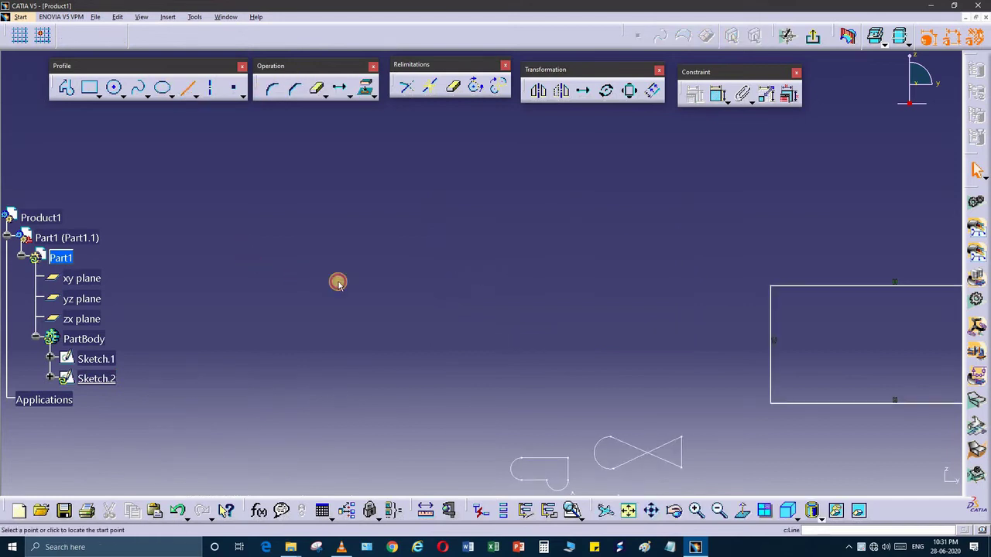
left_click(249, 261)
left_click(501, 262)
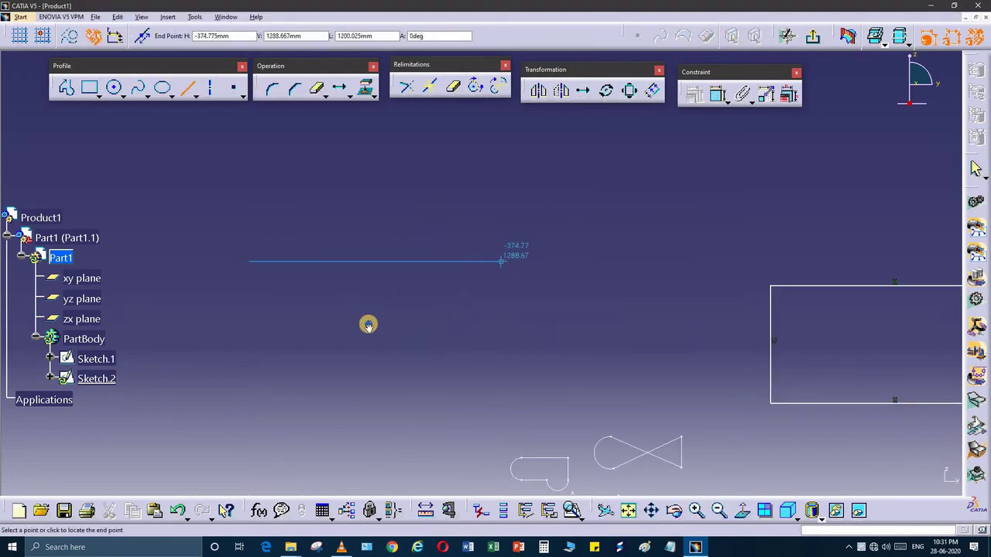
middle_click_drag(487, 310, 402, 234)
left_click(393, 220)
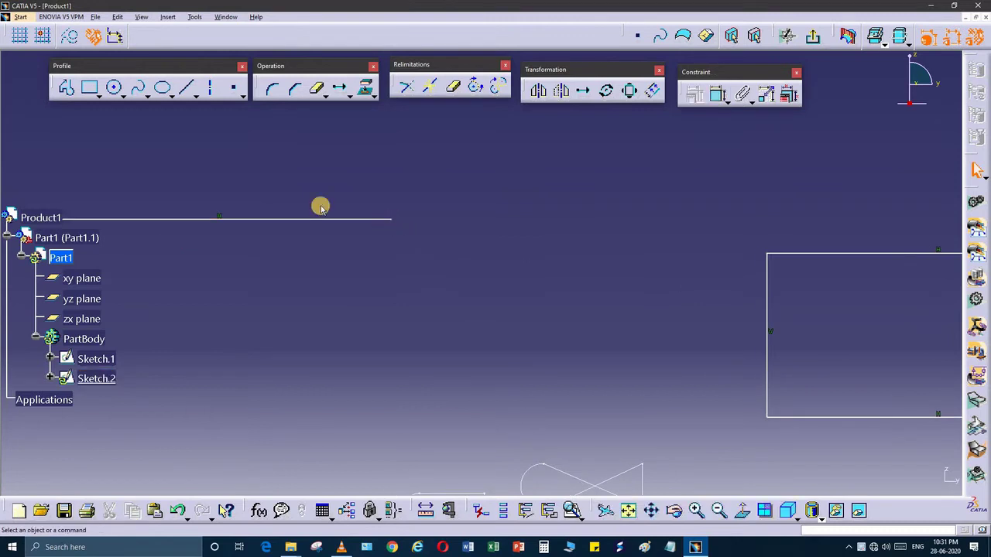
Draw a rectangle starting at the horizontal line's endpoint nearest the large rectangle and extending below the line.
left_click(89, 88)
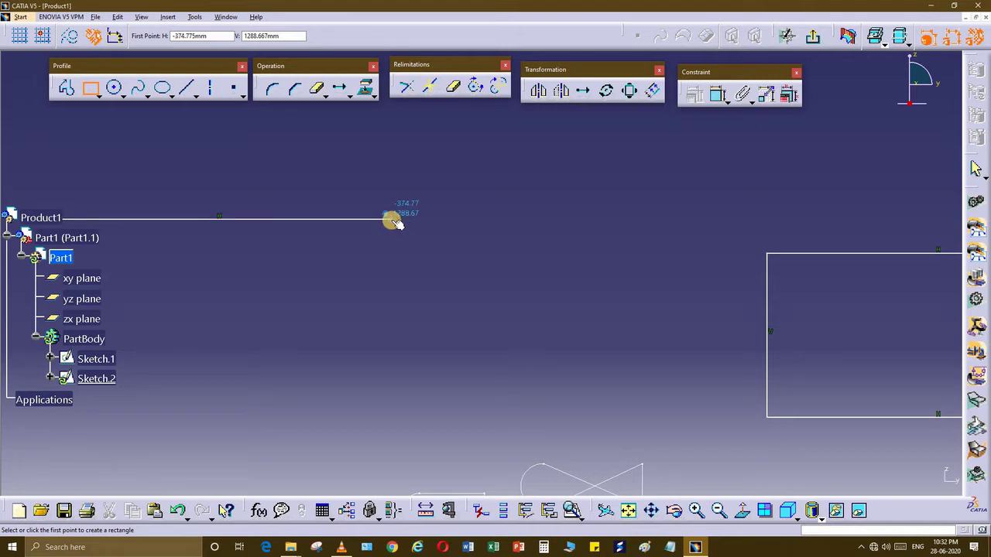
left_click(391, 220)
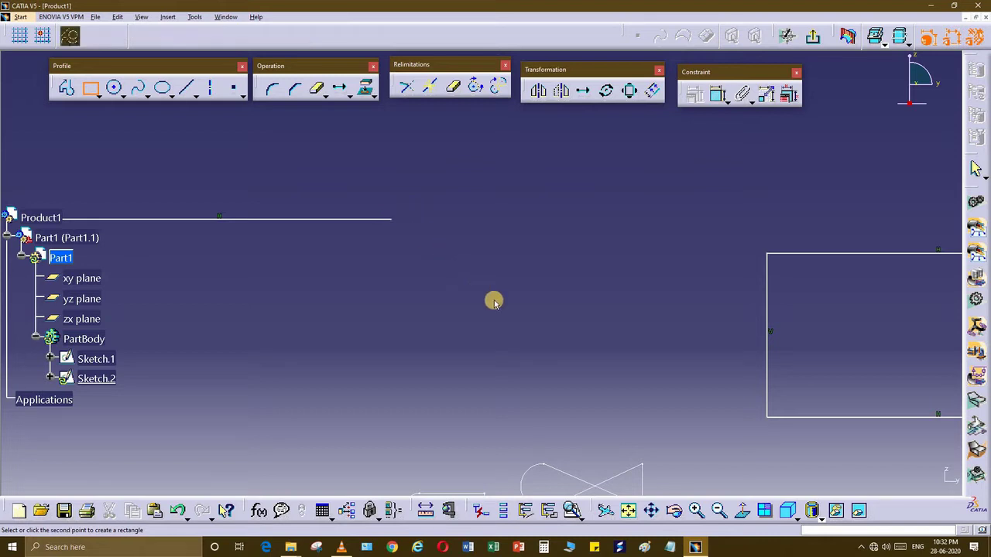
left_click(523, 336)
left_click(318, 233)
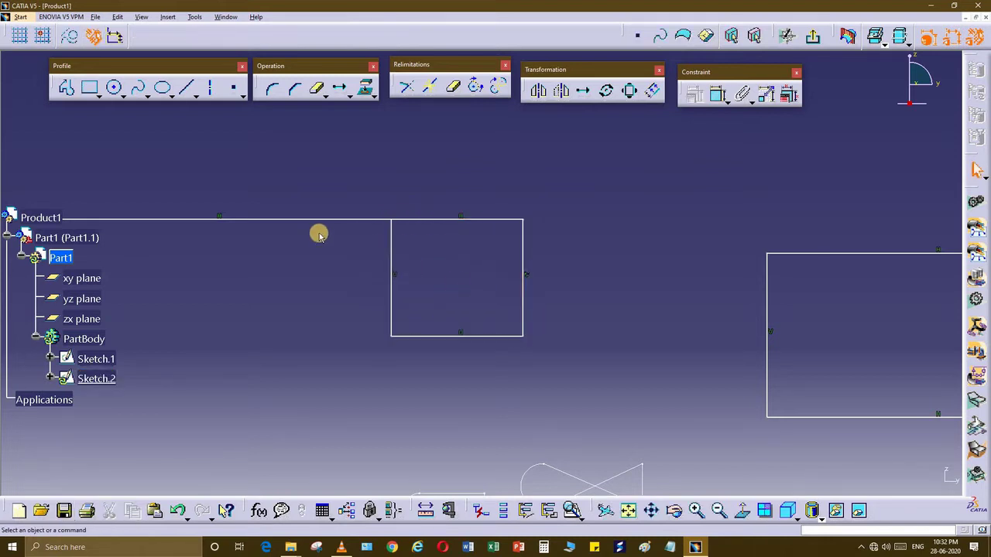
Draw a rectangle about 351 mm wide and 424 mm high hanging from a point along the horizontal line.
middle_click_drag(190, 218, 297, 223)
left_click(89, 88)
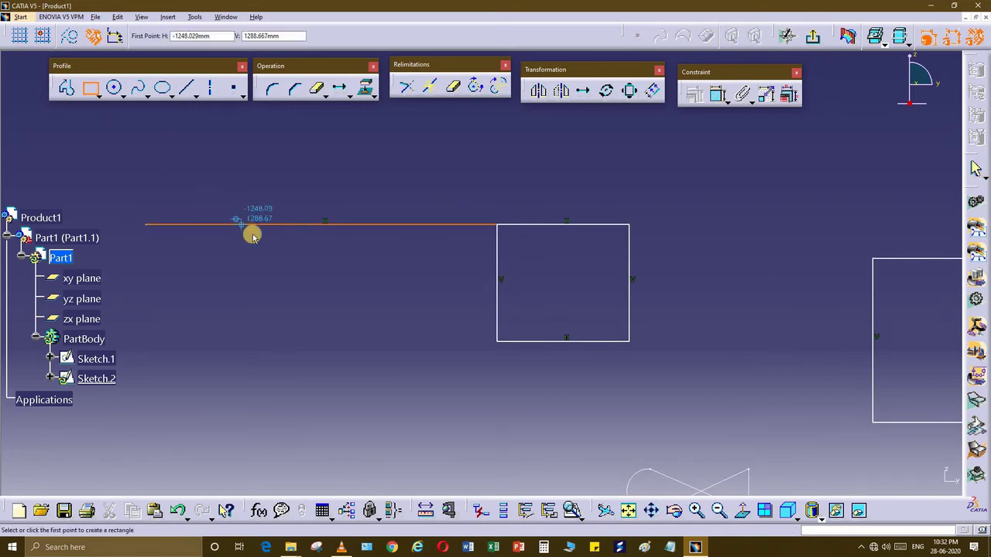
left_click(245, 226)
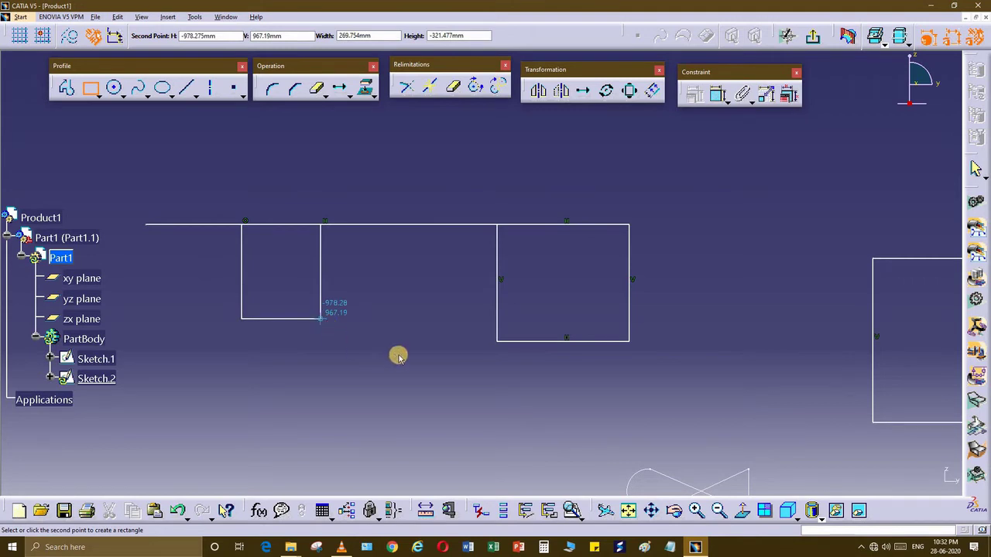
middle_click_drag(399, 356, 410, 376)
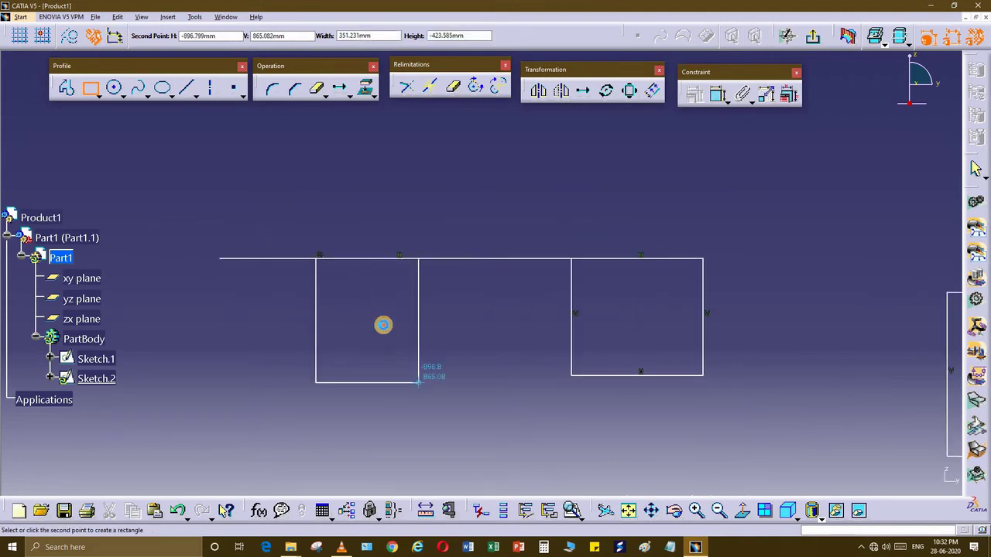
left_click(418, 382)
Draw a smaller rectangle inside the hanging rectangle, starting from a point on the horizontal line.
mouse_move(321, 318)
middle_mouse_down()
mouse_move(343, 292)
mouse_move(505, 204)
mouse_move(496, 231)
middle_mouse_up()
mouse_move(413, 359)
middle_mouse_down()
mouse_move(345, 349)
mouse_move(403, 353)
mouse_move(397, 370)
middle_mouse_up()
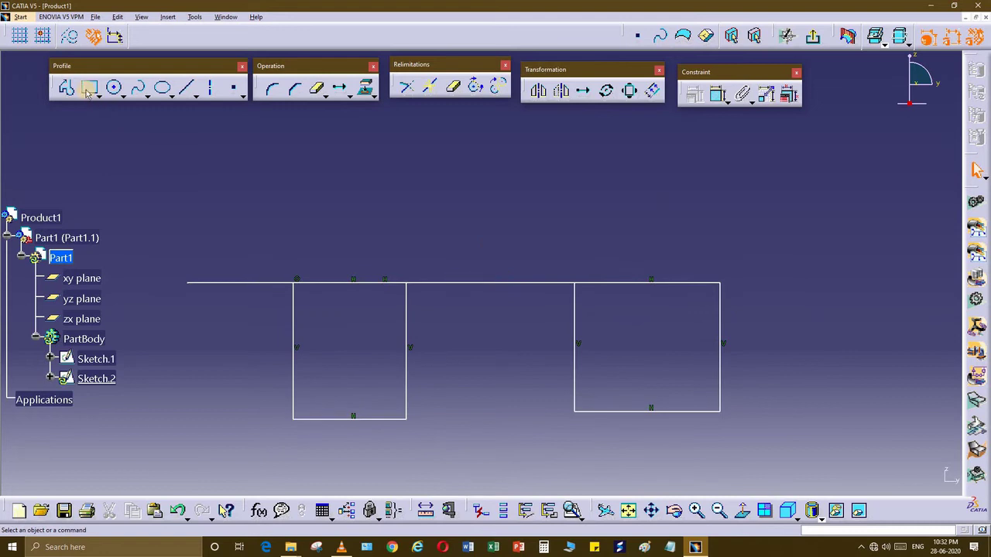
left_click(328, 282)
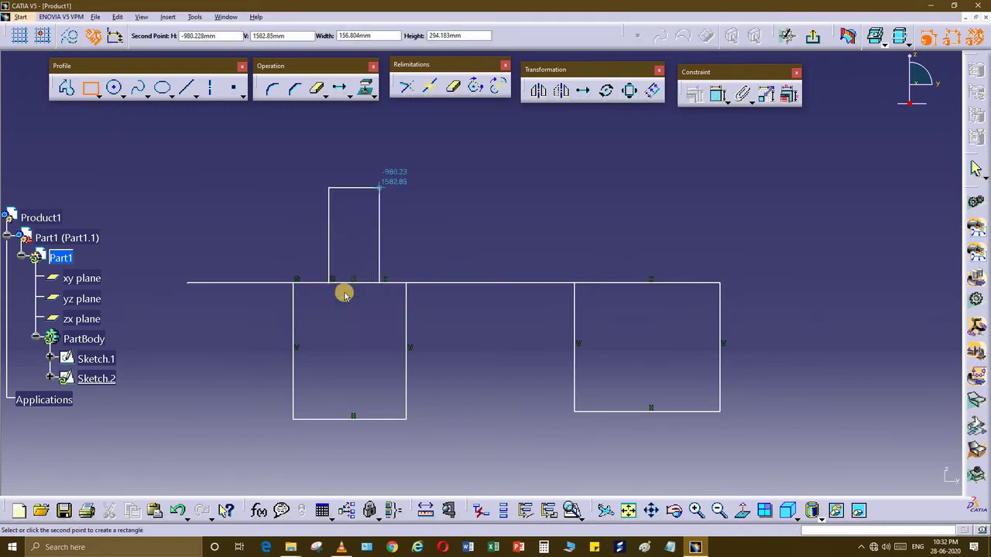
left_click(387, 367)
left_click(363, 332)
Draw a tilted three-point oriented rectangle in the free space above the horizontal line.
middle_click_drag(363, 332, 310, 233)
left_click(134, 109)
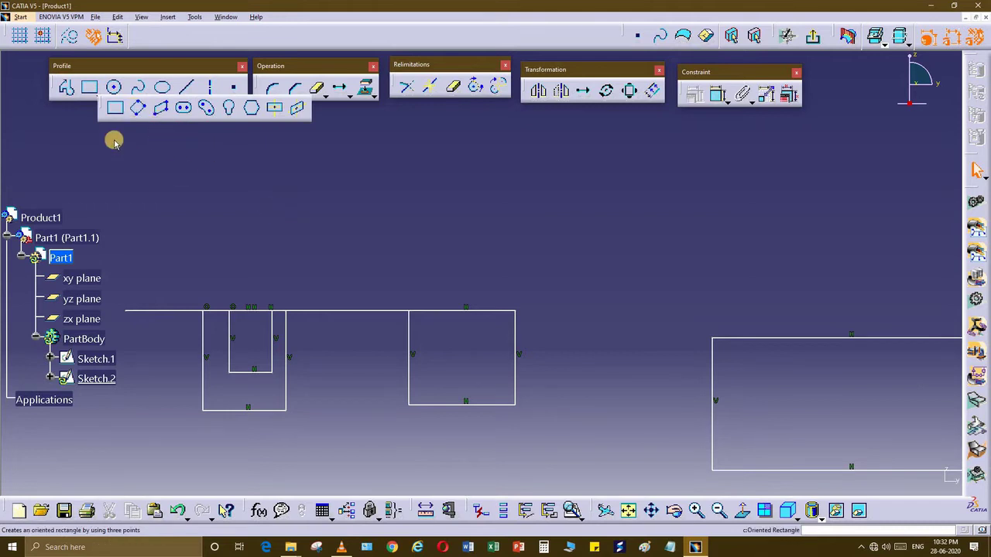
left_click(137, 110)
left_click(137, 110)
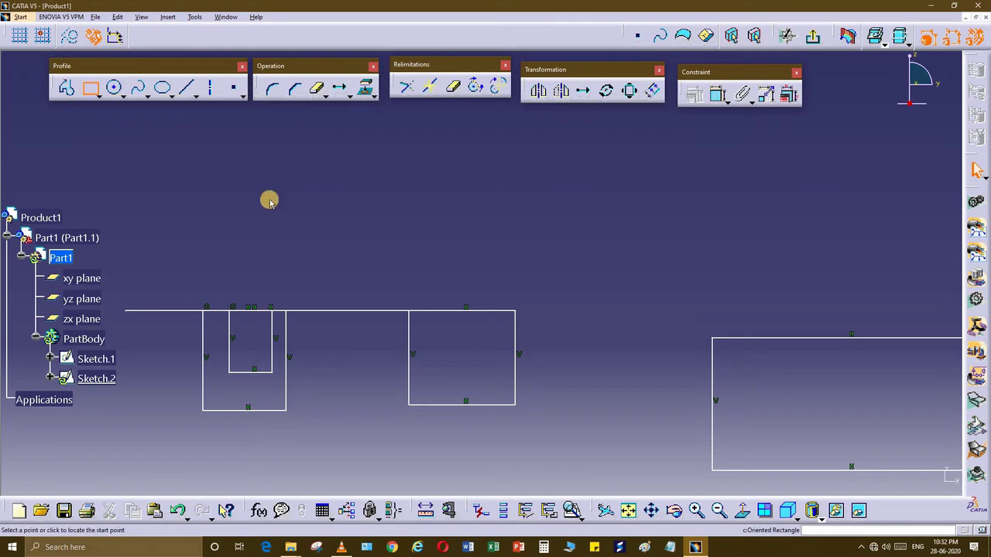
middle_click_drag(352, 276, 355, 305)
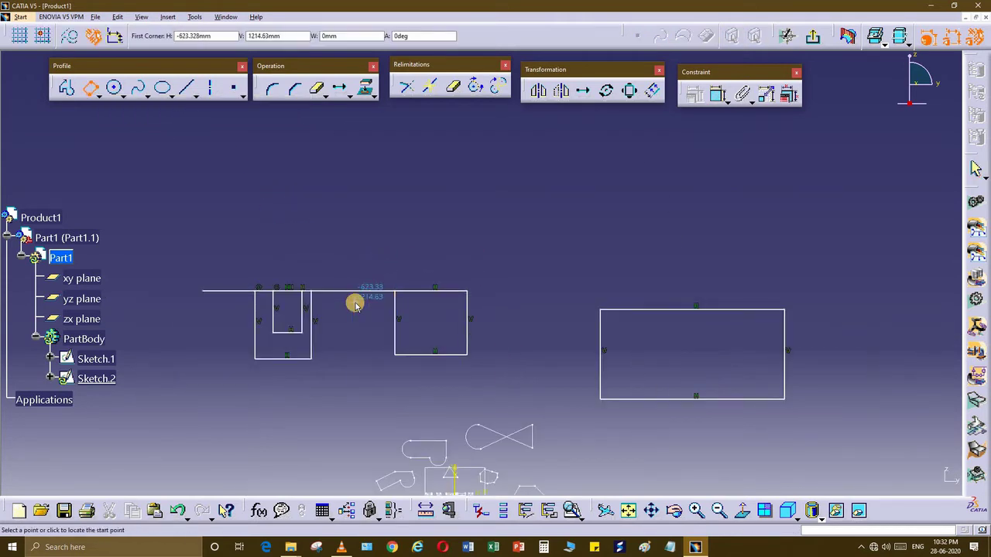
mouse_move(407, 324)
middle_mouse_down()
mouse_move(454, 294)
mouse_move(442, 256)
mouse_move(380, 186)
middle_mouse_up()
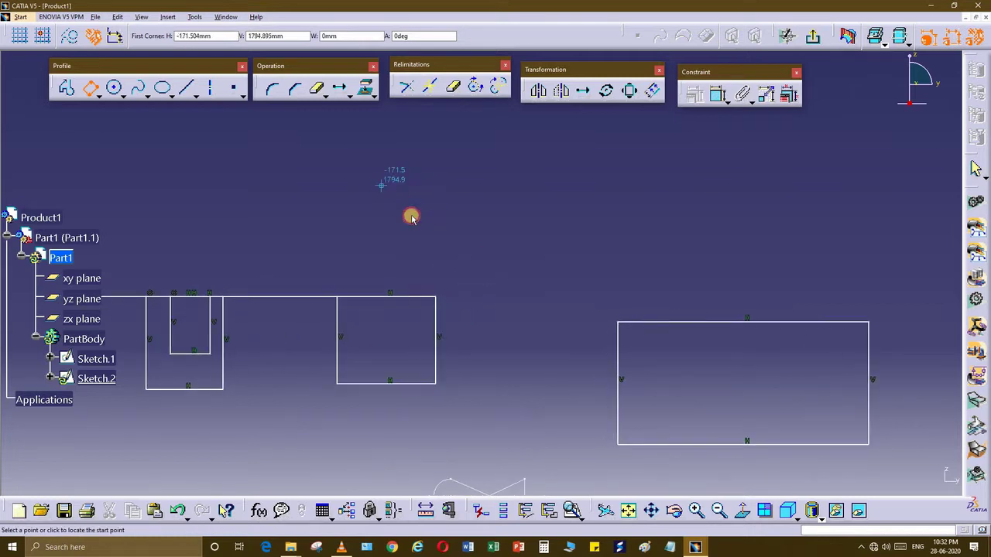
left_click(381, 186)
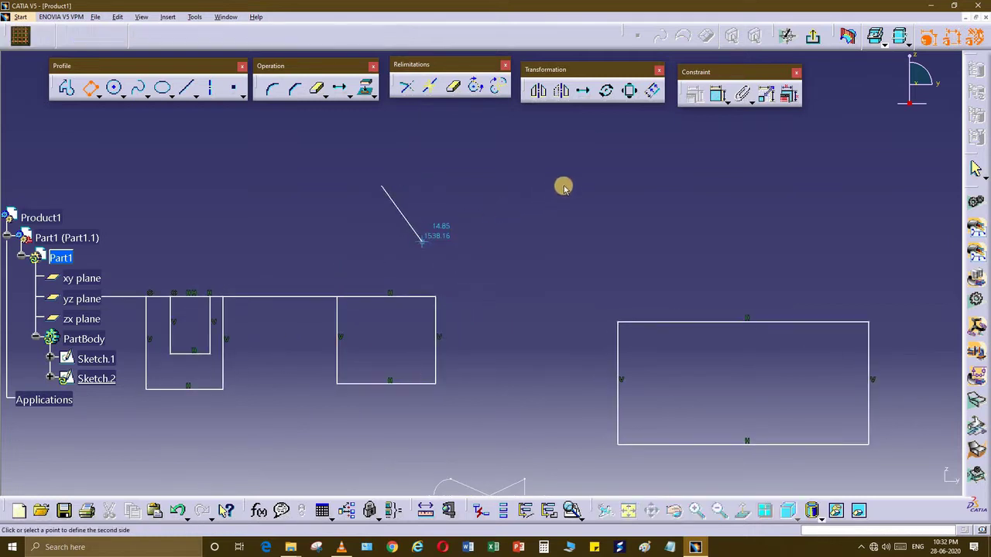
left_click(422, 241)
left_click(548, 151)
left_click(469, 331)
Draw an inclined line above the large rectangle, rising away from the tilted rectangle.
mouse_move(412, 230)
middle_mouse_down()
mouse_move(396, 336)
mouse_move(215, 302)
middle_mouse_up()
middle_click_drag(173, 182, 143, 187)
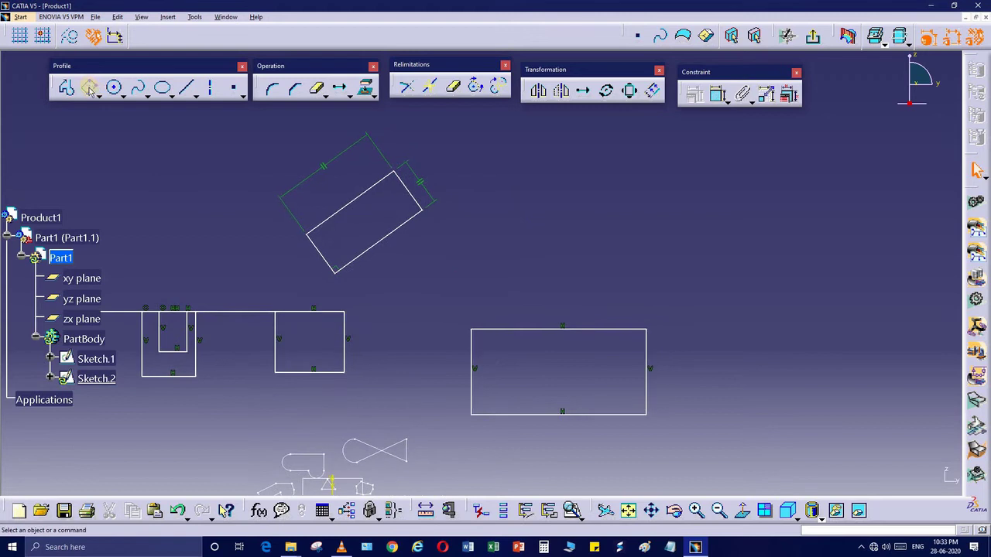
left_click(91, 89)
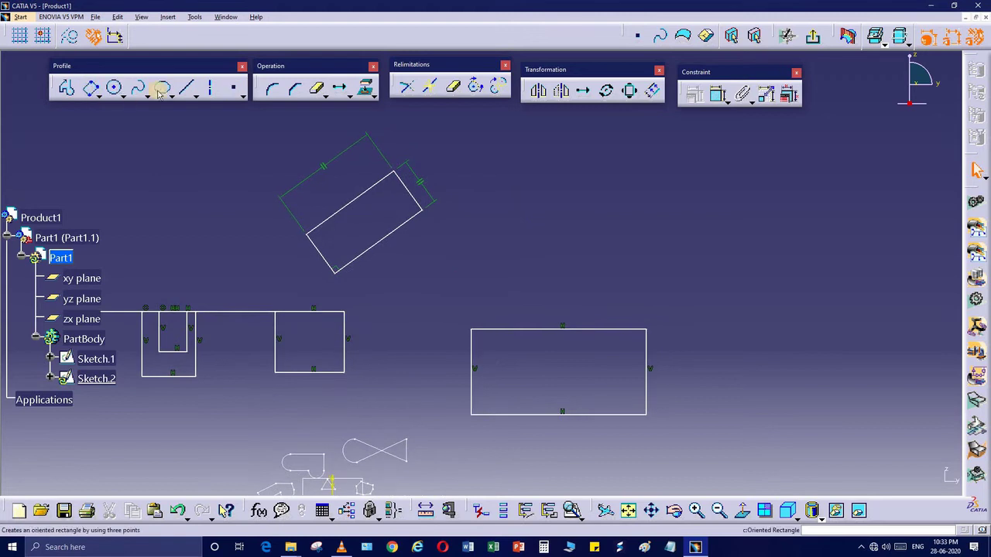
left_click(480, 289)
left_click(574, 235)
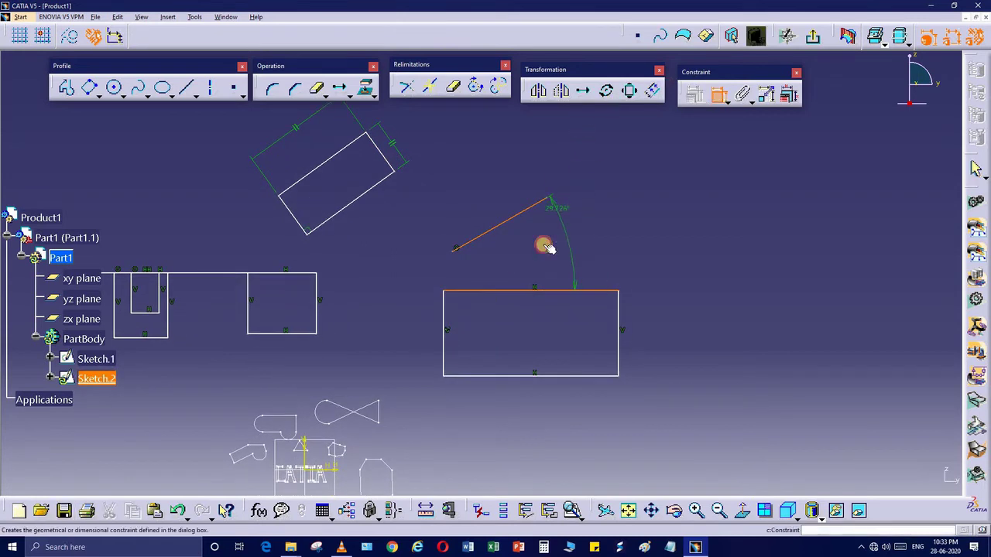
Constrain the angle between the inclined line and the large rectangle's upper edge to 30 degrees.
left_click(545, 246)
double_click(543, 247)
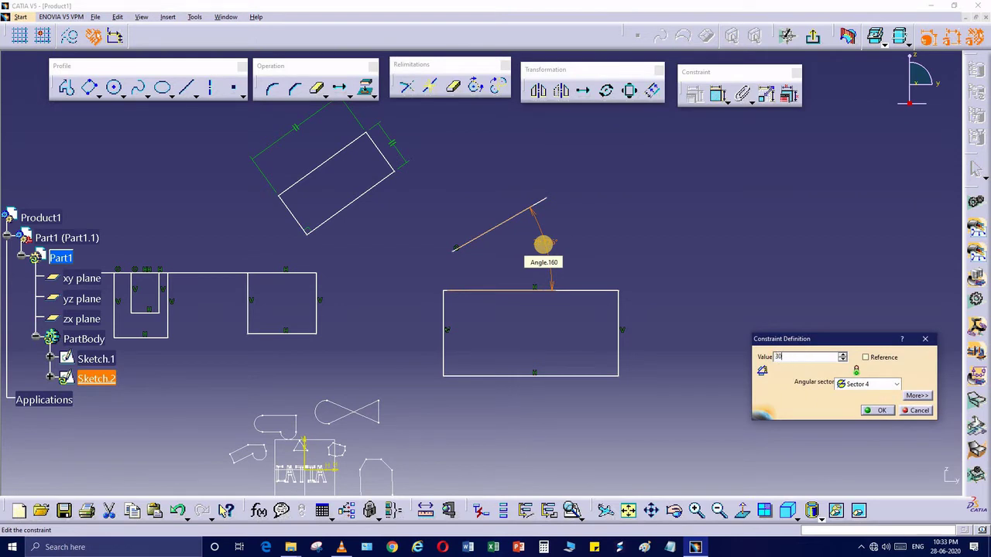
key("Return")
left_click(567, 256)
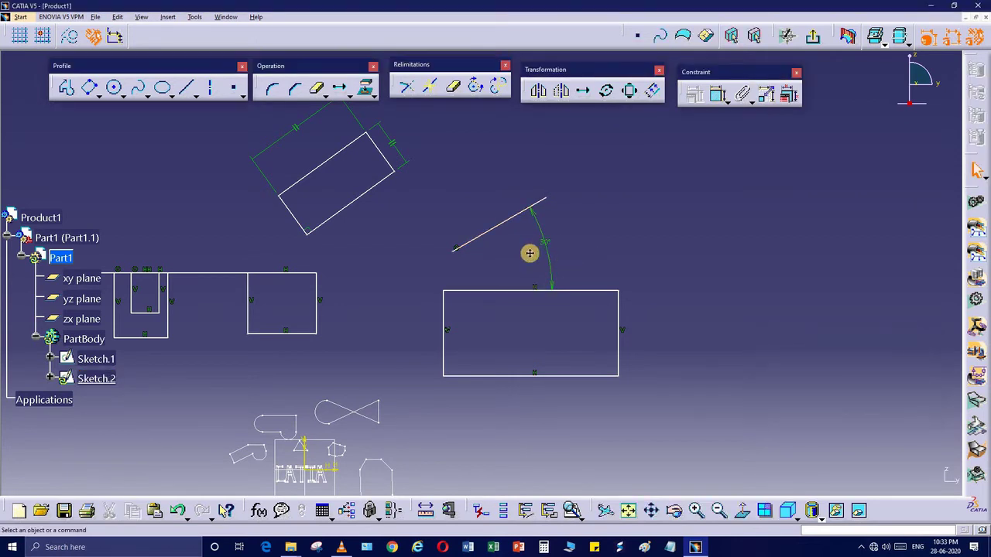
Draw an oriented rectangle with the inclined line as its first side, extending about 2174 mm down across the large rectangle.
middle_click_drag(518, 281, 490, 259)
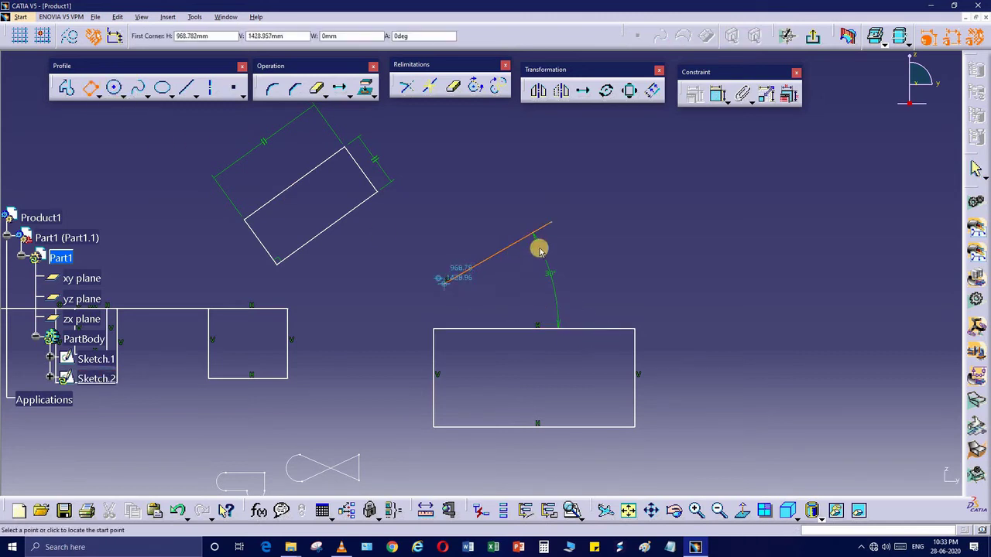
left_click(552, 225)
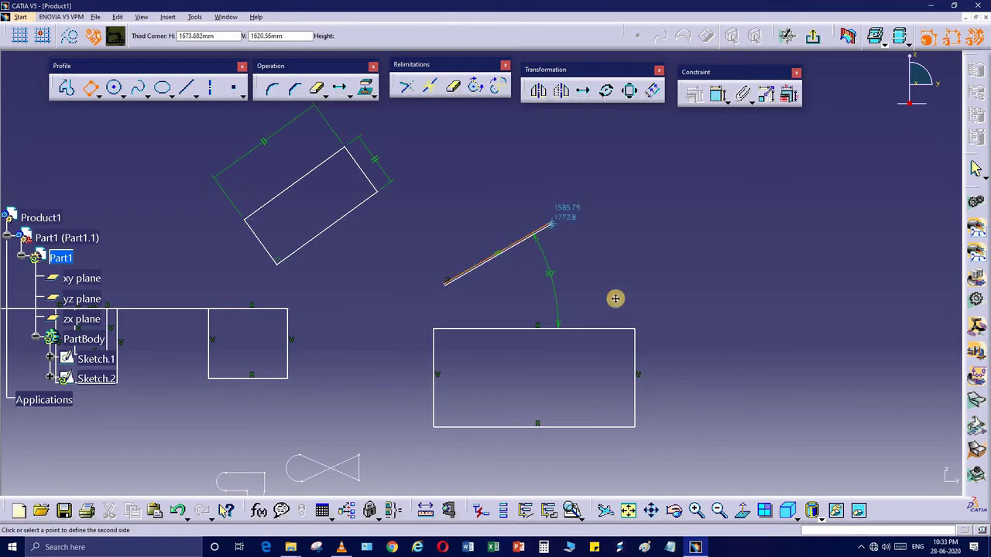
middle_click_drag(652, 395, 581, 264)
left_click(671, 421)
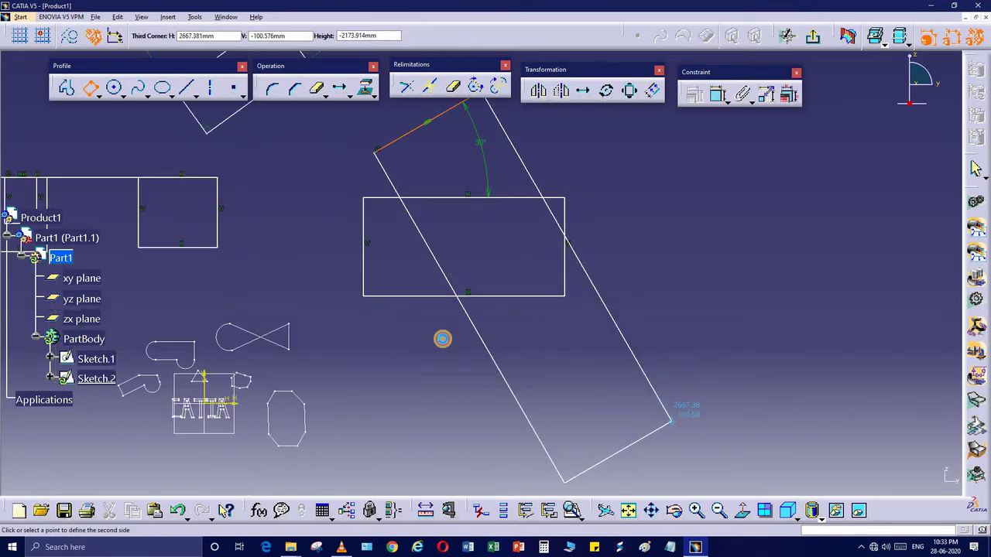
left_click(459, 430)
Draw a horizontal rectangle from the inclined line's lower endpoint, enclosing most of the large rectangle.
middle_click_drag(441, 344, 500, 447)
mouse_move(334, 281)
middle_mouse_down("ctrl")
mouse_move(372, 265)
mouse_move(221, 197)
middle_mouse_up("ctrl")
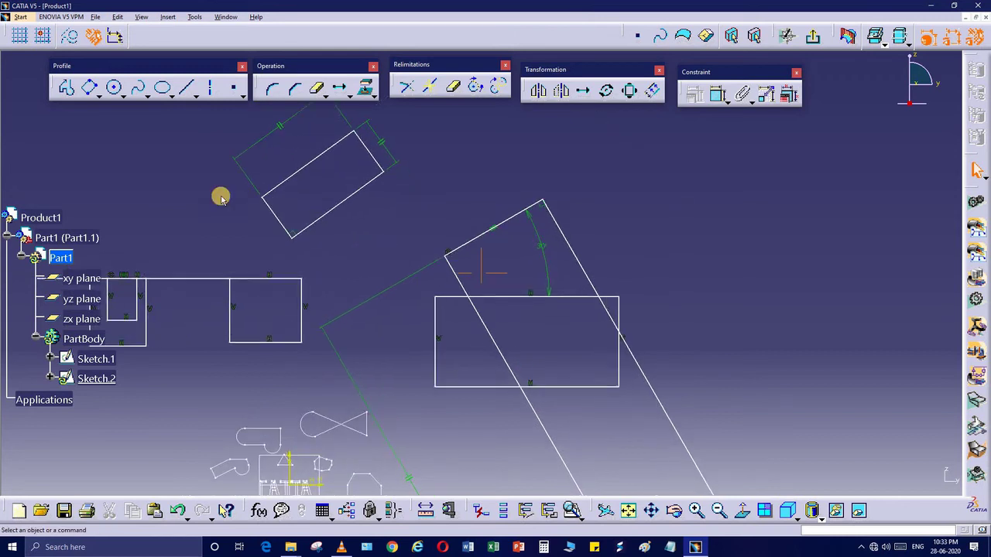
left_click(98, 96)
left_click(118, 110)
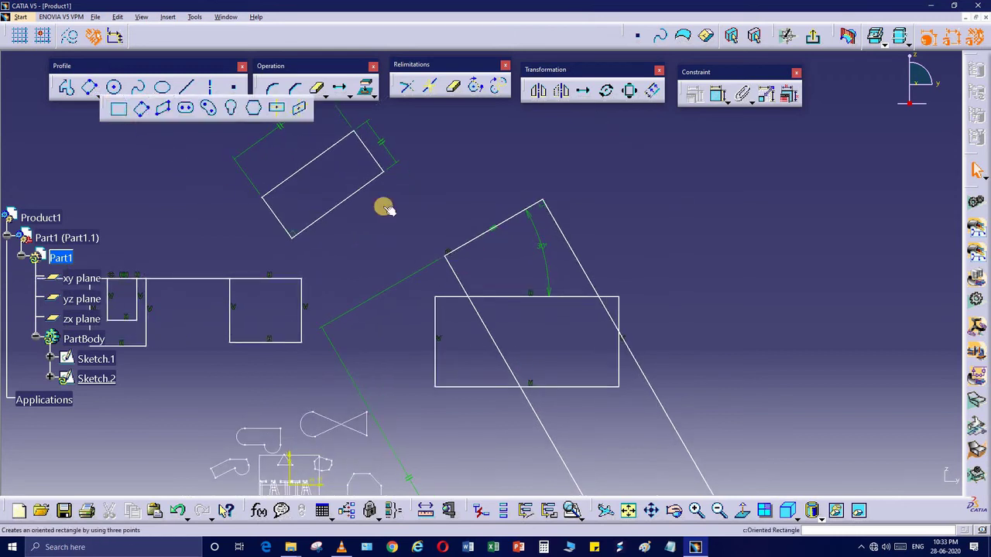
left_click(445, 255)
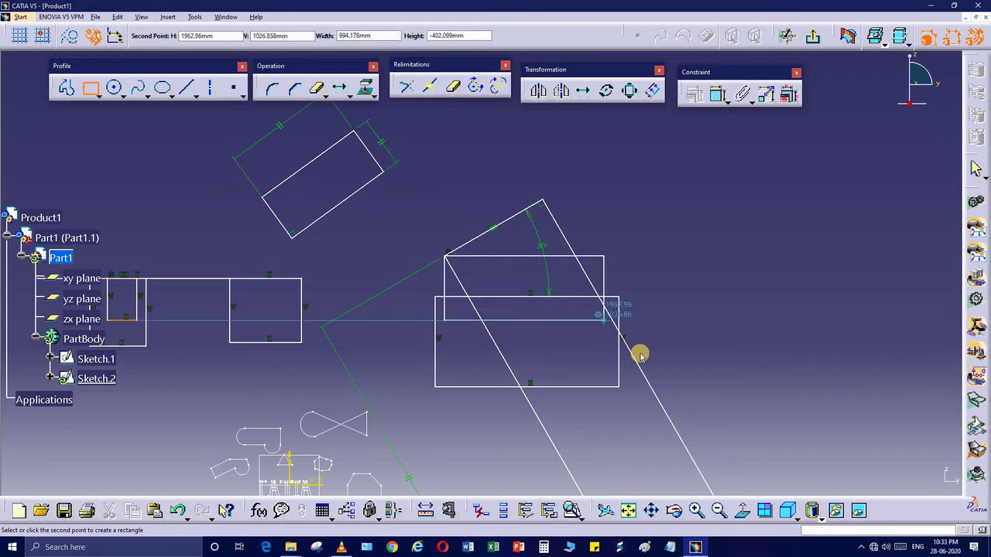
left_click(739, 432)
Draw an oriented rectangle with its first side on the tilted arc profile's long lower edge, about 136 mm wide, extending downward.
mouse_move(480, 323)
middle_mouse_down()
mouse_move(451, 376)
mouse_move(493, 320)
mouse_move(504, 270)
mouse_move(430, 289)
mouse_move(503, 239)
mouse_move(453, 389)
mouse_move(452, 354)
mouse_move(487, 289)
mouse_move(506, 299)
mouse_move(444, 330)
mouse_move(566, 160)
mouse_move(475, 363)
mouse_move(580, 250)
mouse_move(542, 237)
mouse_move(290, 214)
mouse_move(133, 109)
middle_mouse_up()
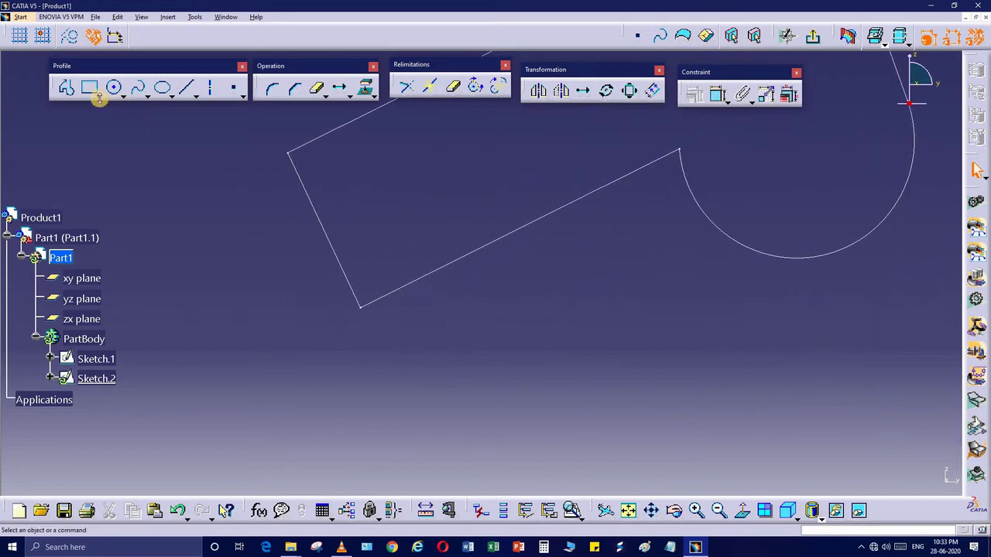
left_click(98, 95)
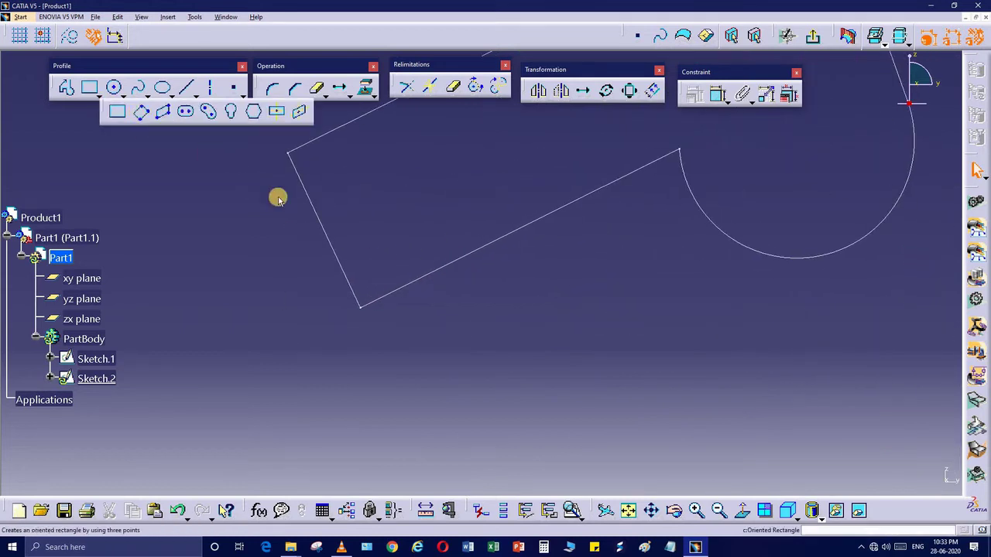
left_click(374, 307)
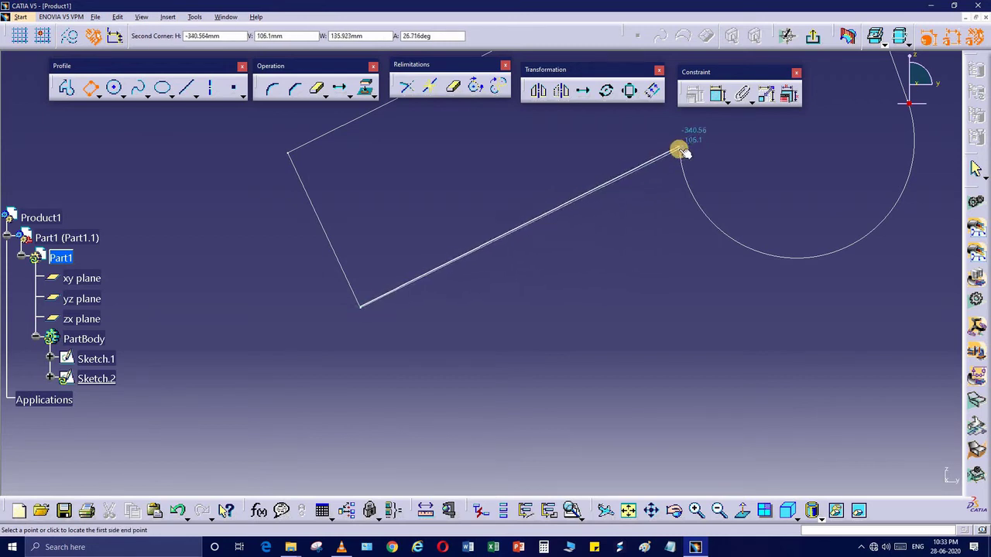
left_click(679, 148)
mouse_move(610, 396)
middle_mouse_down()
mouse_move(478, 325)
mouse_move(504, 343)
middle_mouse_up()
middle_click_drag(574, 390, 529, 359)
left_click(517, 362)
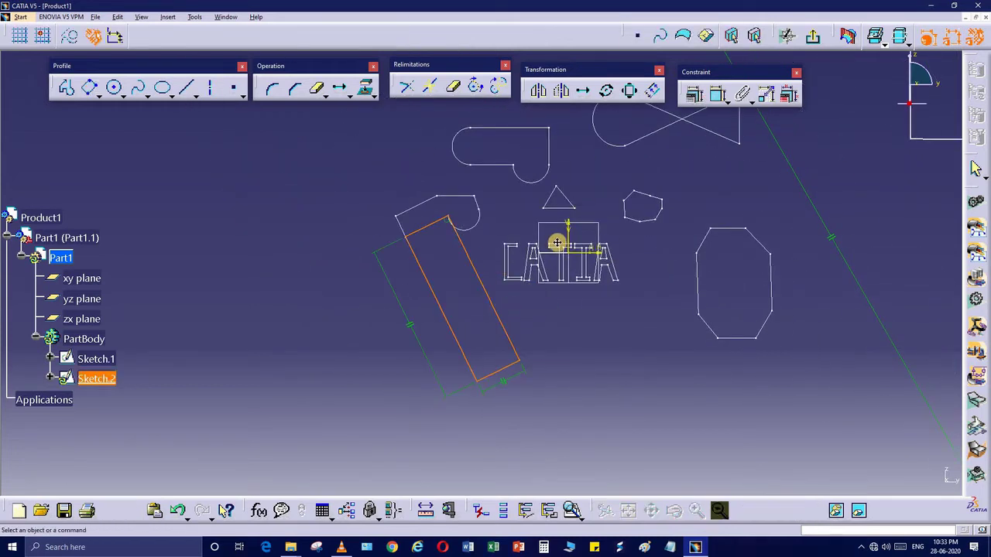
Draw a parallelogram in free space above the existing profiles, with a horizontal upper side about 2320 mm long and its lower side offset leftward.
mouse_move(474, 323)
middle_mouse_down()
mouse_move(480, 315)
mouse_move(445, 333)
mouse_move(416, 312)
mouse_move(339, 208)
mouse_move(192, 223)
middle_mouse_up()
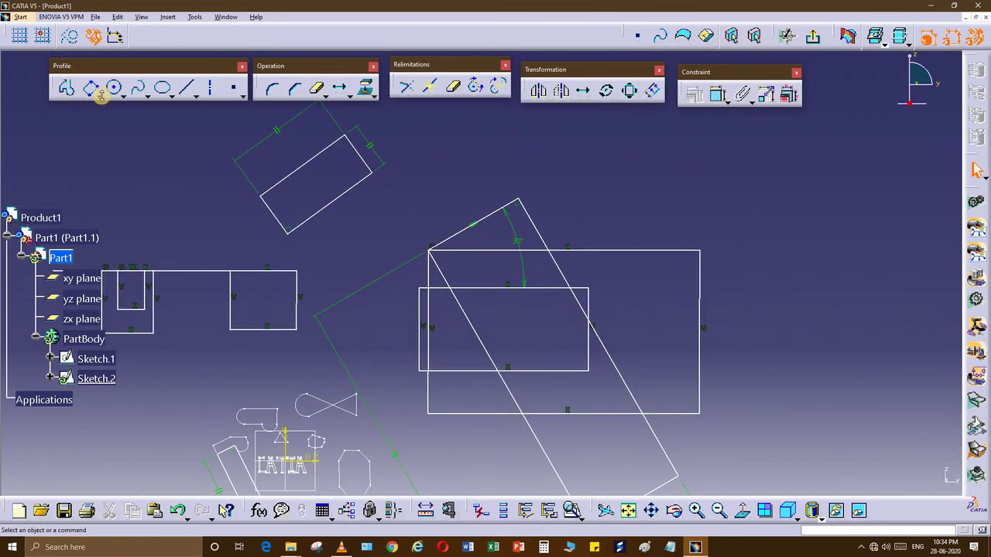
mouse_move(621, 325)
middle_mouse_down()
mouse_move(501, 223)
mouse_move(510, 224)
middle_mouse_up()
mouse_move(493, 314)
middle_mouse_down()
mouse_move(476, 307)
mouse_move(391, 341)
middle_mouse_up()
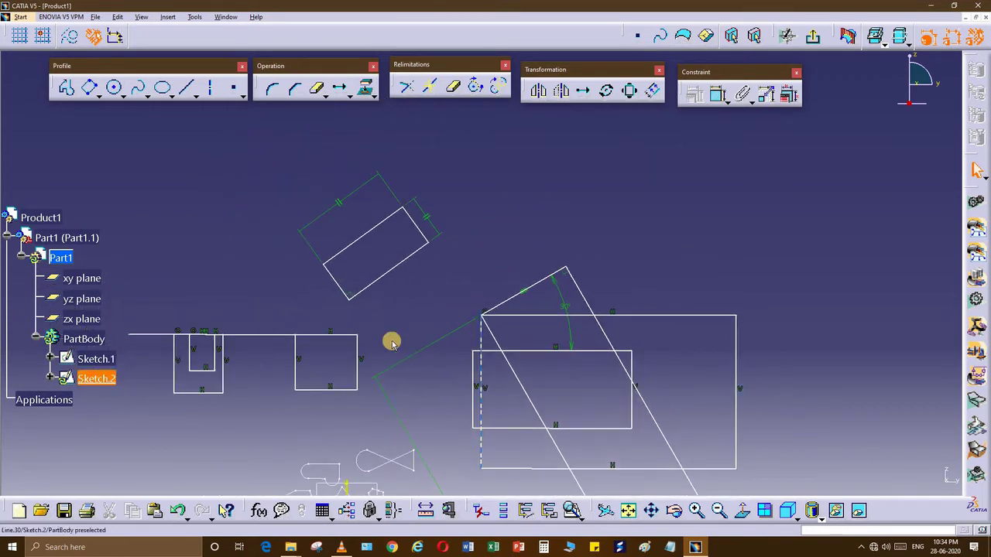
left_click(97, 94)
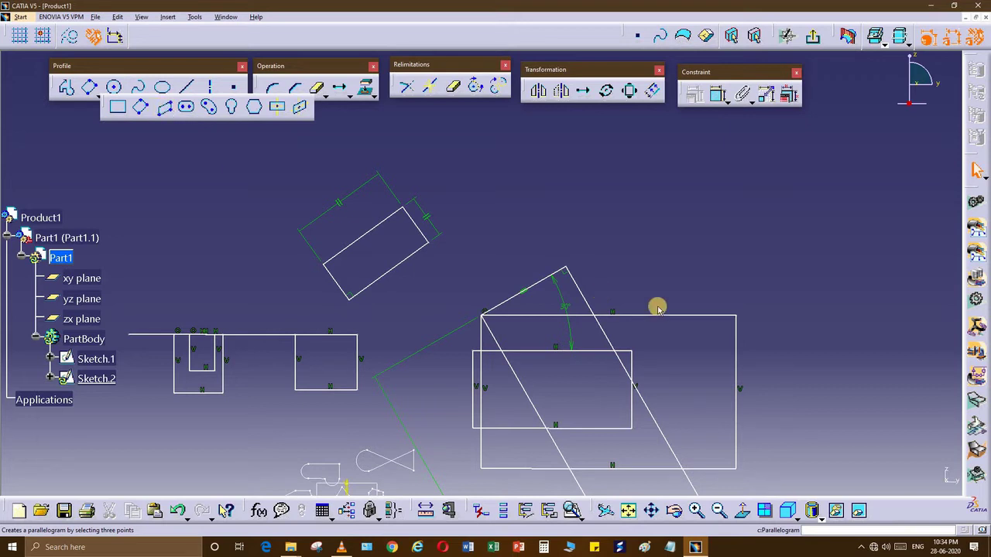
middle_click_drag(657, 307, 364, 401)
scroll(372, 343, "up", 1)
middle_click_drag(365, 126, 400, 167)
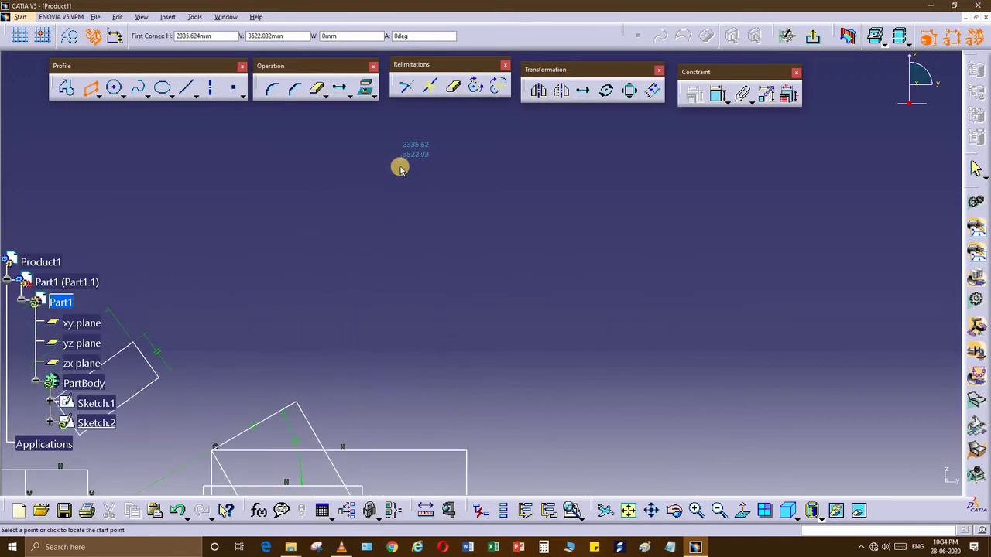
left_click(400, 166)
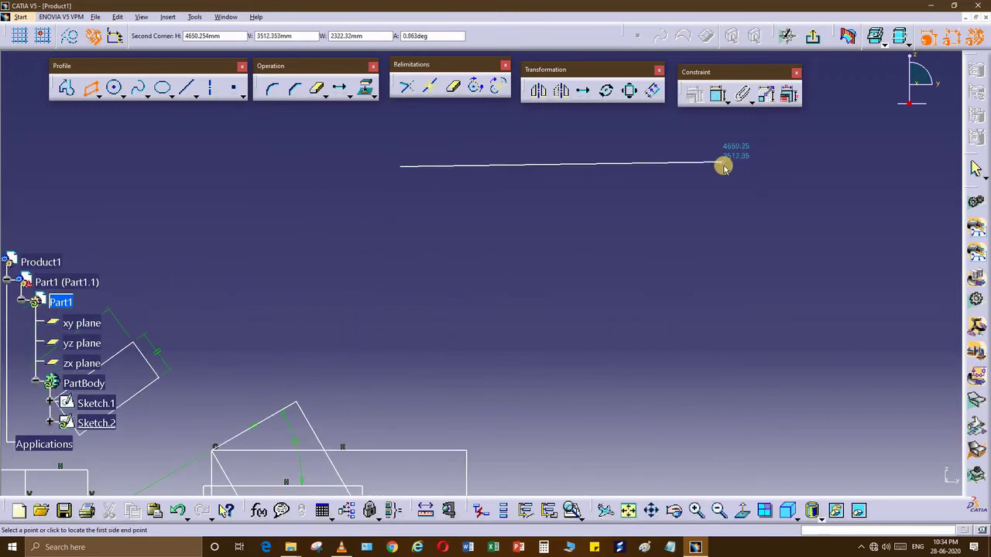
left_click(723, 168)
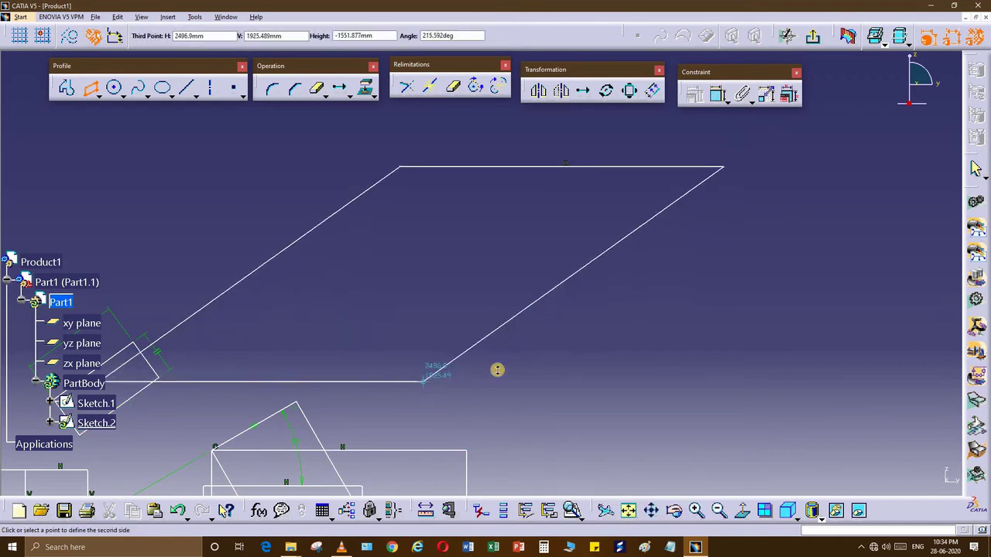
middle_click_drag(498, 369, 305, 354)
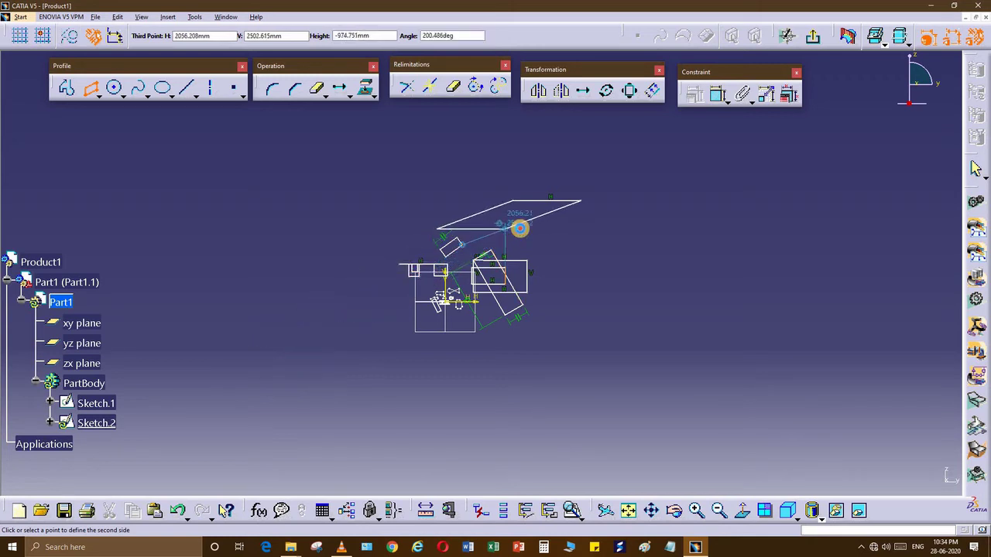
left_click(537, 237)
mouse_move(324, 458)
middle_mouse_down()
mouse_move(411, 371)
mouse_move(451, 354)
mouse_move(462, 277)
mouse_move(395, 250)
mouse_move(345, 316)
middle_mouse_up()
left_click(399, 248)
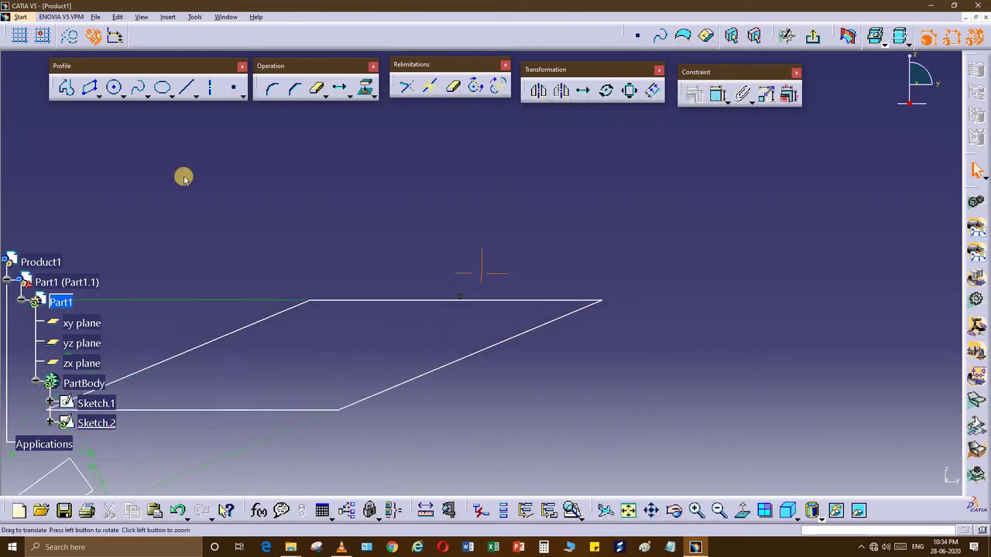
Draw a long, thin horizontal rectangle in the empty area above the parallelogram.
left_click(100, 96)
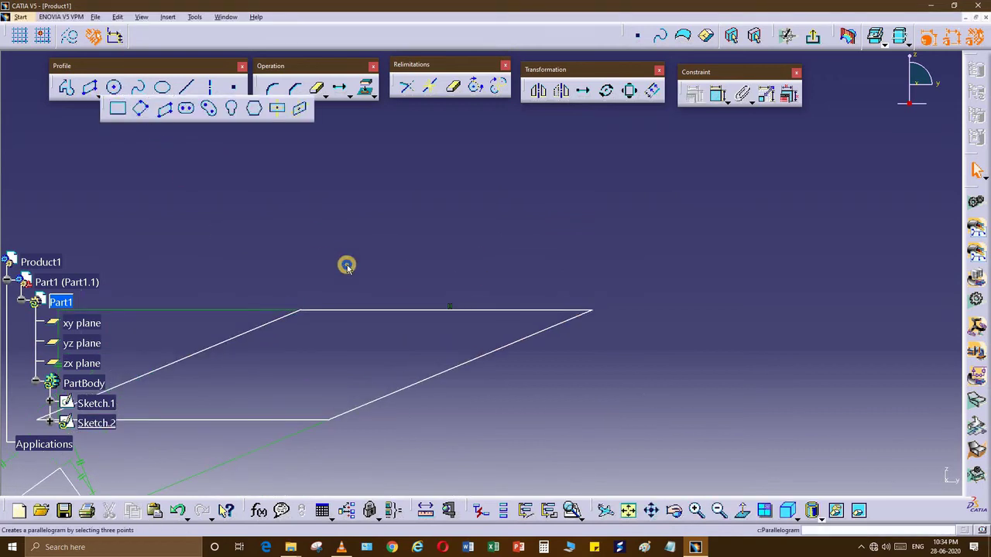
left_click(327, 309)
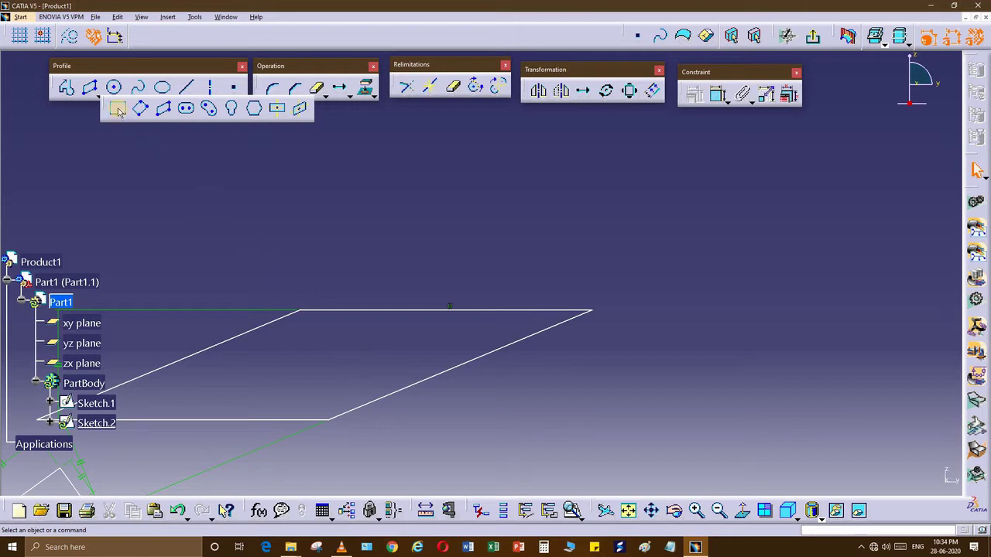
middle_click_drag(341, 254, 289, 330)
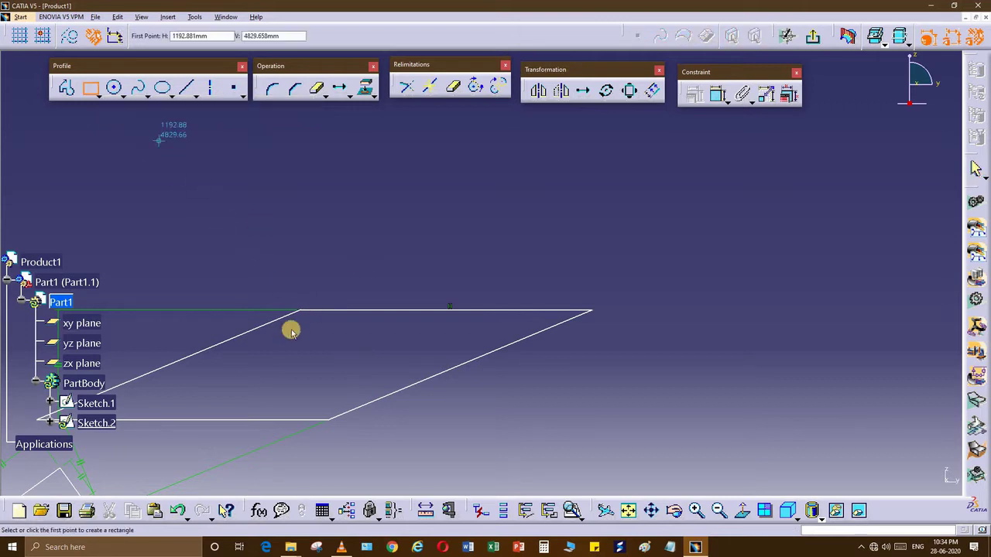
left_click(394, 191)
left_click(736, 211)
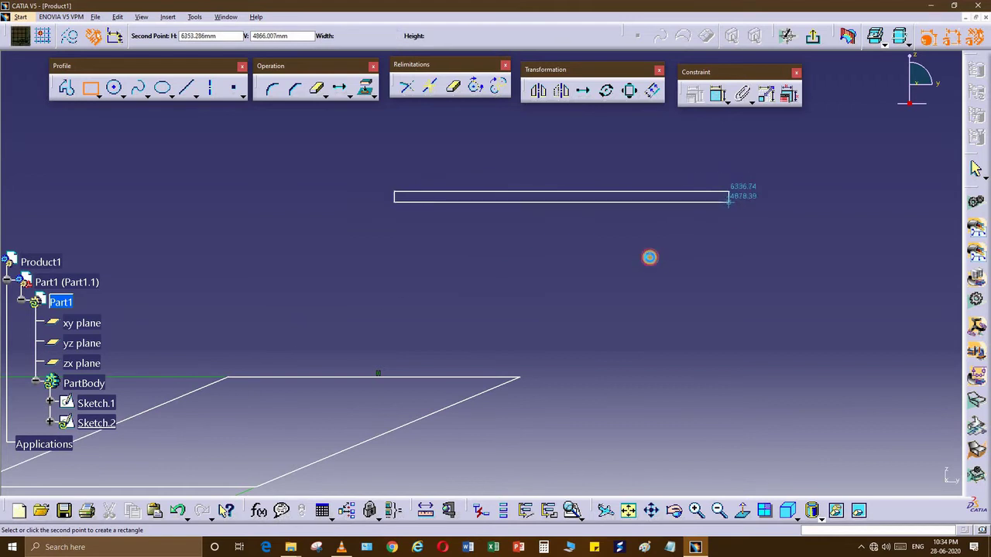
Draw a second long horizontal rectangle between the thin rectangle and the parallelogram, just above the parallelogram's upper side.
left_click(421, 282)
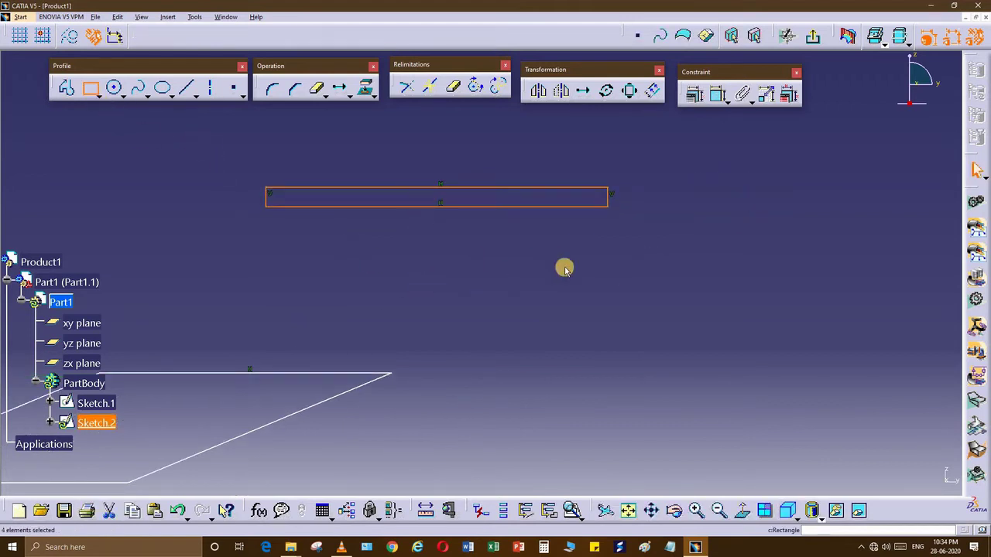
left_click(597, 289)
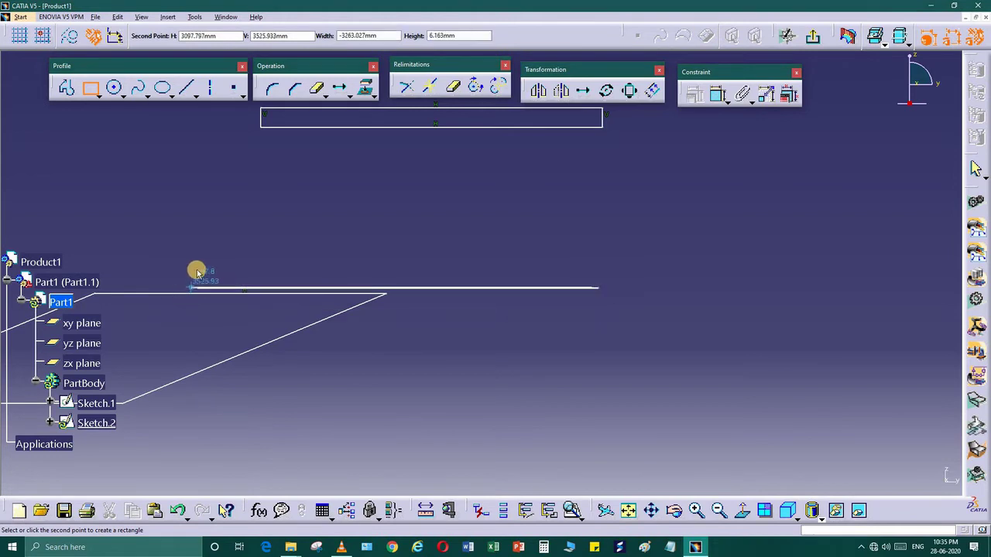
left_click(243, 248)
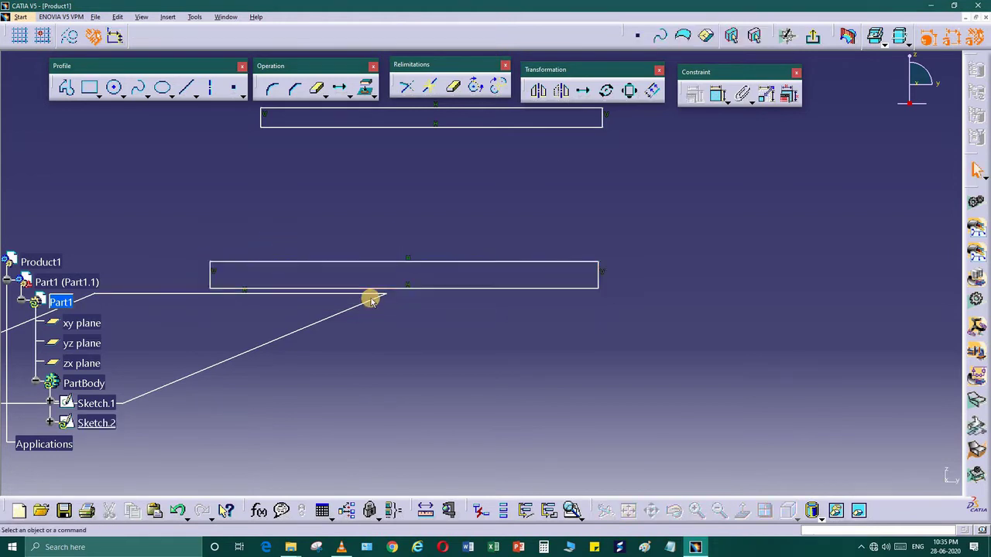
middle_click_drag(321, 246, 291, 317)
Connect the two horizontal rectangles with a parallelogram about 587 mm wide and 1076 mm high, from the upper one's lower edge to the lower one's upper edge.
left_click(99, 96)
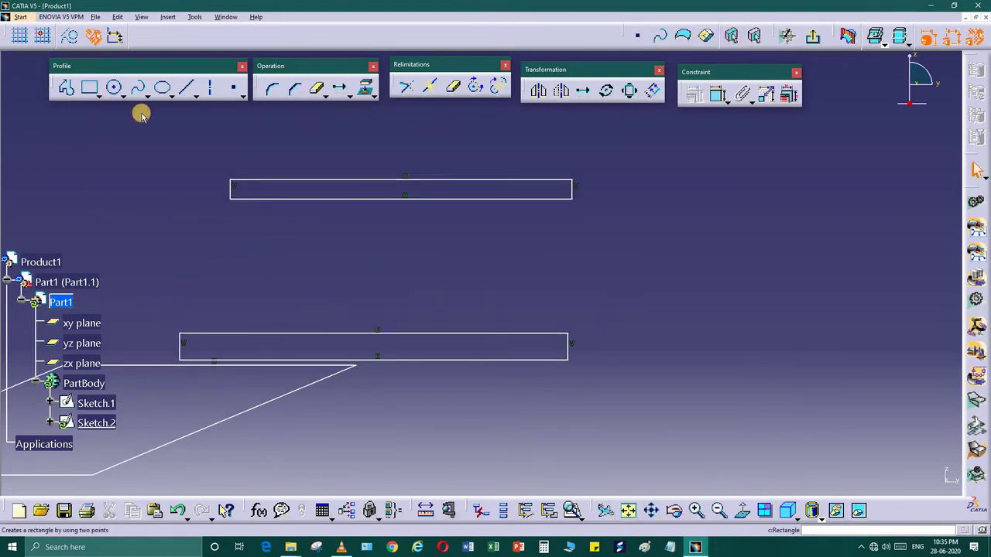
left_click(159, 112)
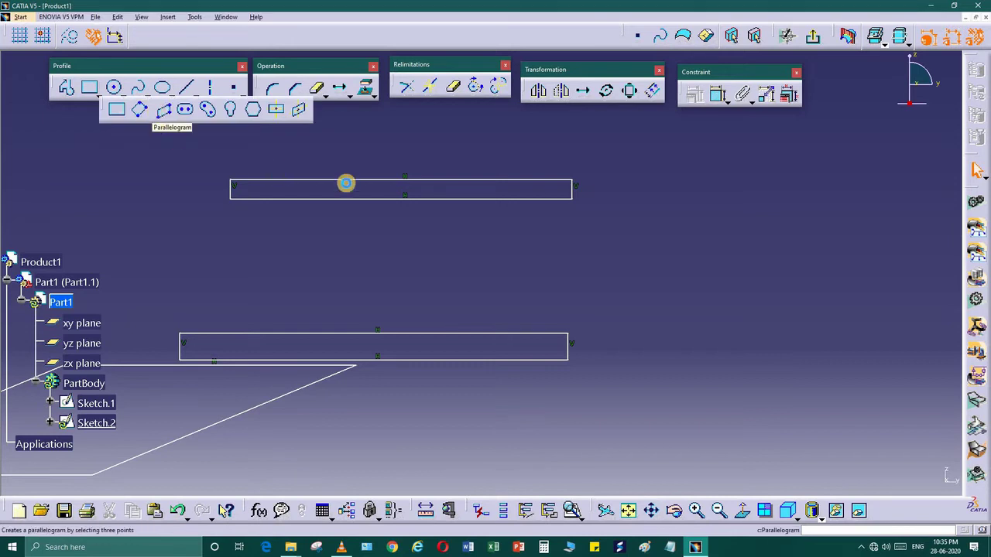
left_click(499, 200)
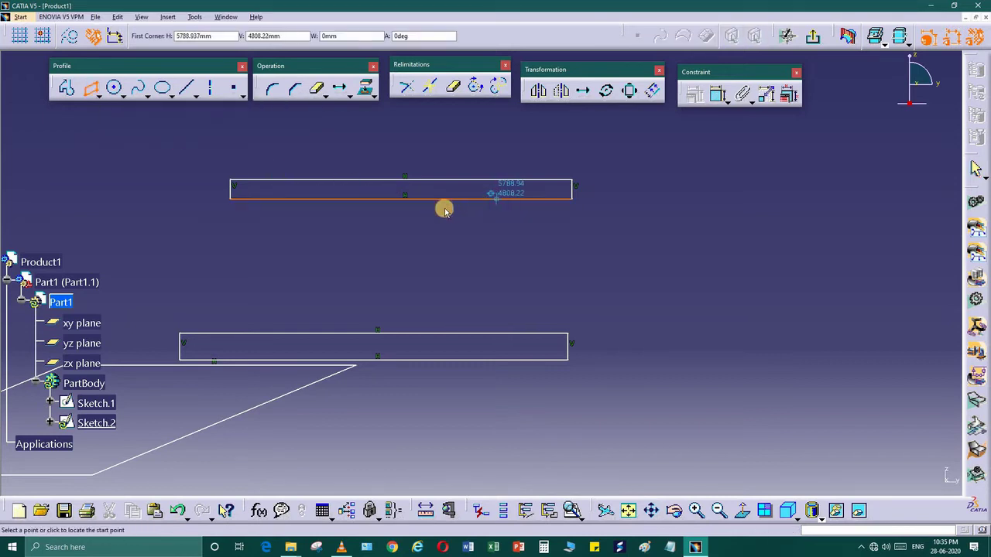
left_click(405, 228)
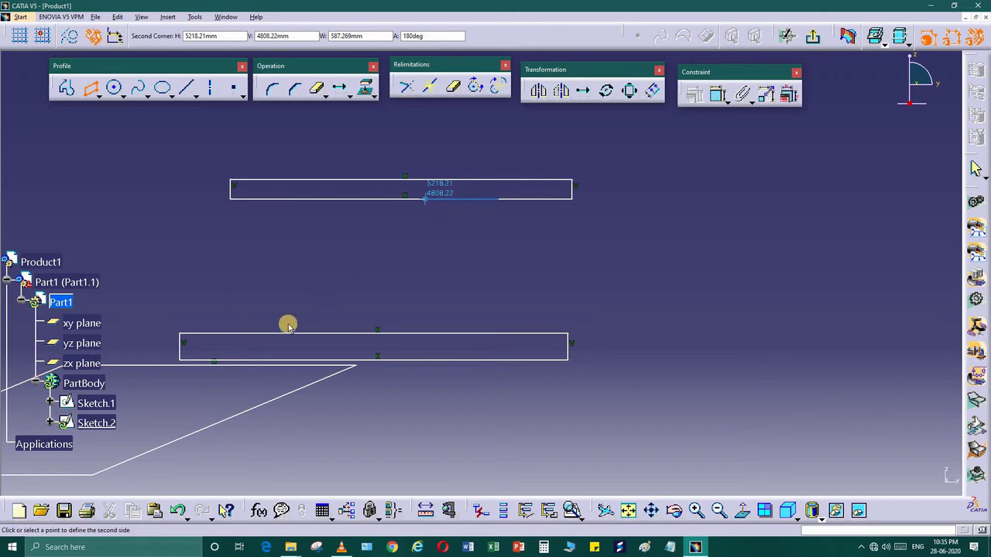
left_click(270, 334)
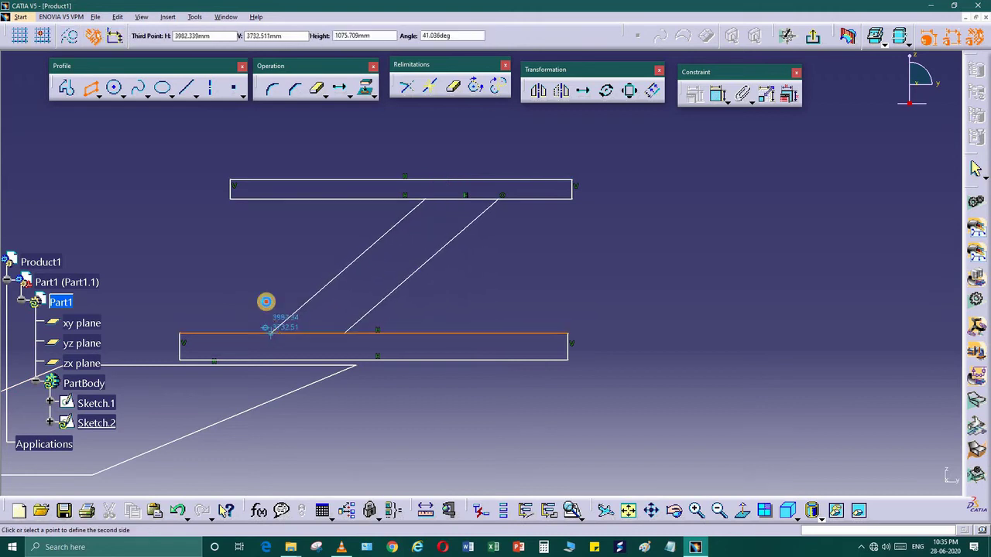
left_click(405, 379)
Shift the connecting parallelogram slightly upward together with the rectangle edges it is attached to.
mouse_move(495, 279)
middle_mouse_down()
mouse_move(500, 317)
mouse_move(471, 288)
mouse_move(484, 356)
mouse_move(436, 372)
mouse_move(515, 283)
mouse_move(500, 291)
middle_mouse_up()
left_click_drag(500, 290, 489, 318)
middle_click_drag(480, 376, 511, 380)
middle_click_drag(464, 309, 454, 343)
mouse_move(316, 298)
middle_mouse_down()
mouse_move(369, 228)
mouse_move(79, 68)
middle_mouse_up()
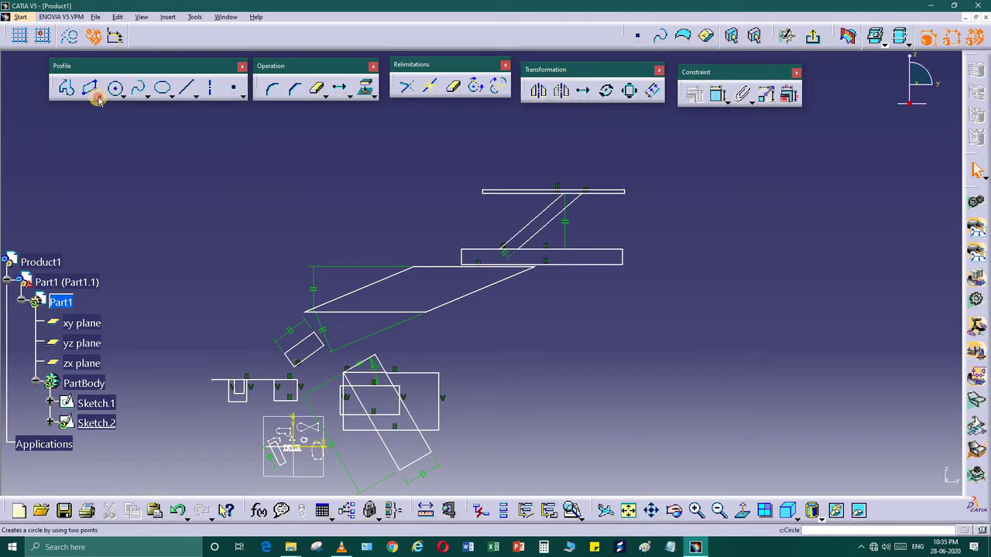
Draw a horizontal elongated hole in free space below the rectangles, about 1195 mm between centres with a radius of about 317 mm.
left_click(98, 99)
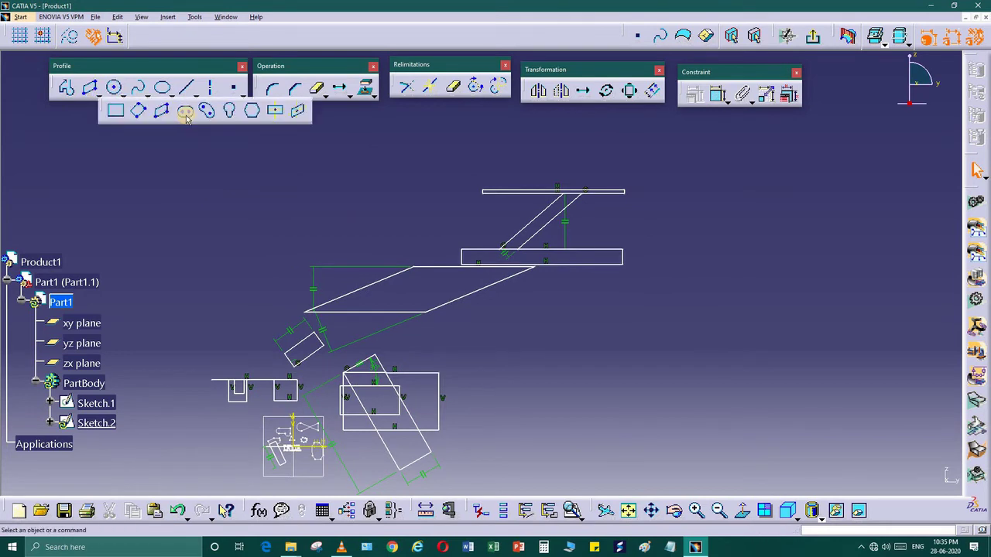
middle_click_drag(643, 363, 382, 352)
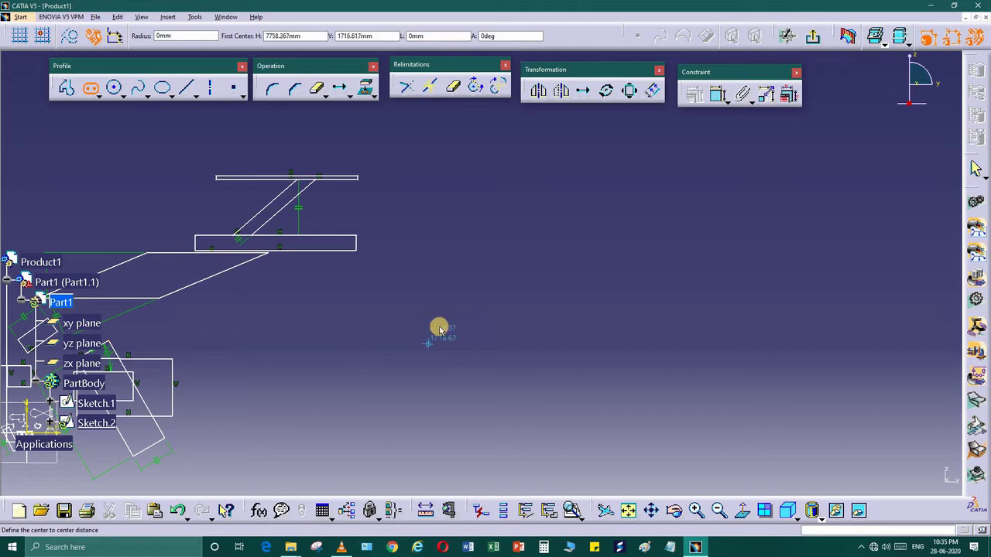
mouse_move(362, 348)
middle_mouse_down()
mouse_move(384, 327)
mouse_move(392, 289)
mouse_move(390, 302)
middle_mouse_up()
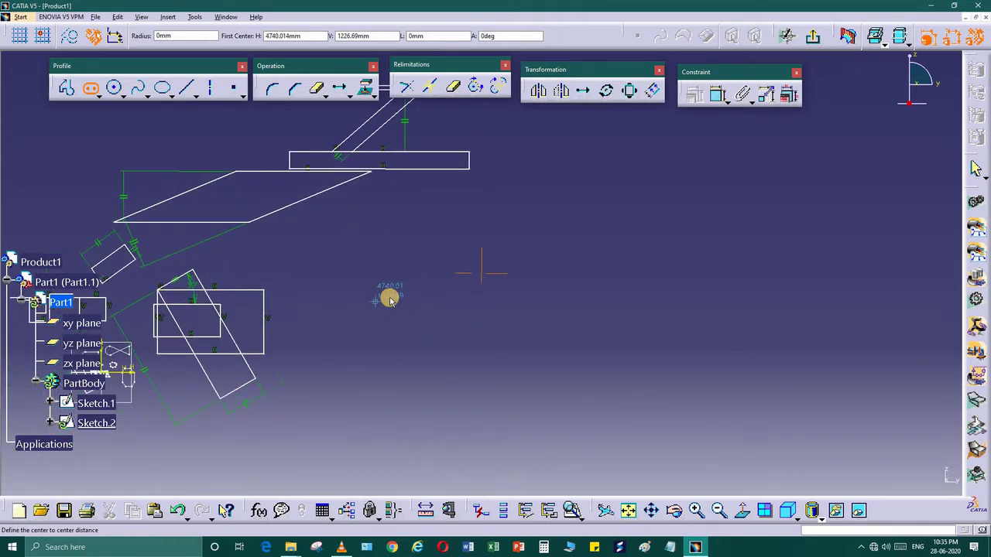
left_click(449, 299)
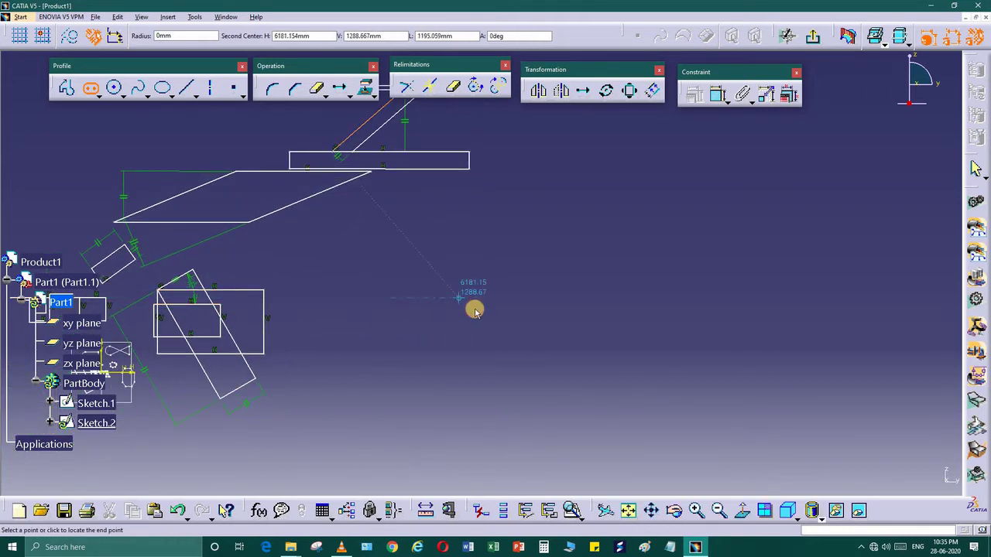
left_click(473, 308)
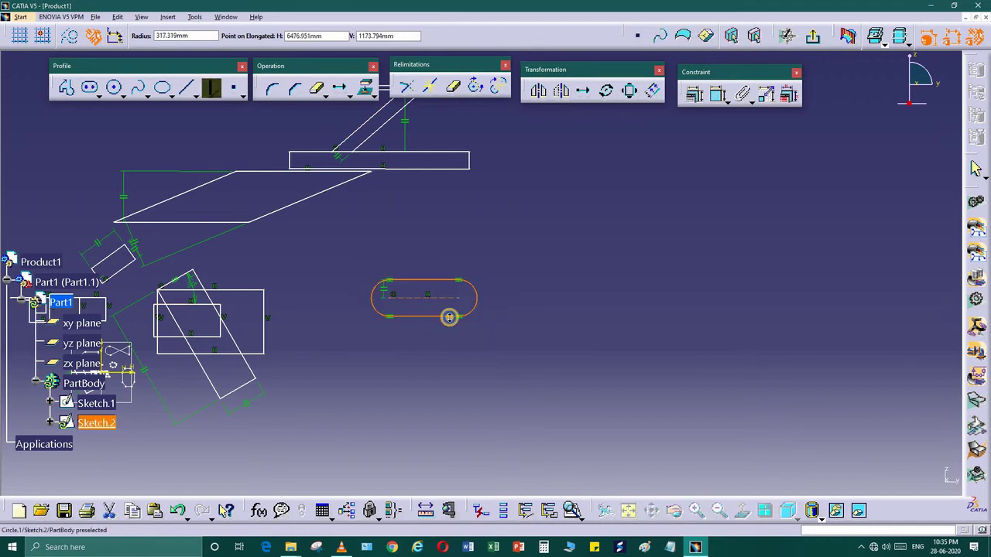
left_click(449, 317)
middle_click_drag(449, 317, 434, 309)
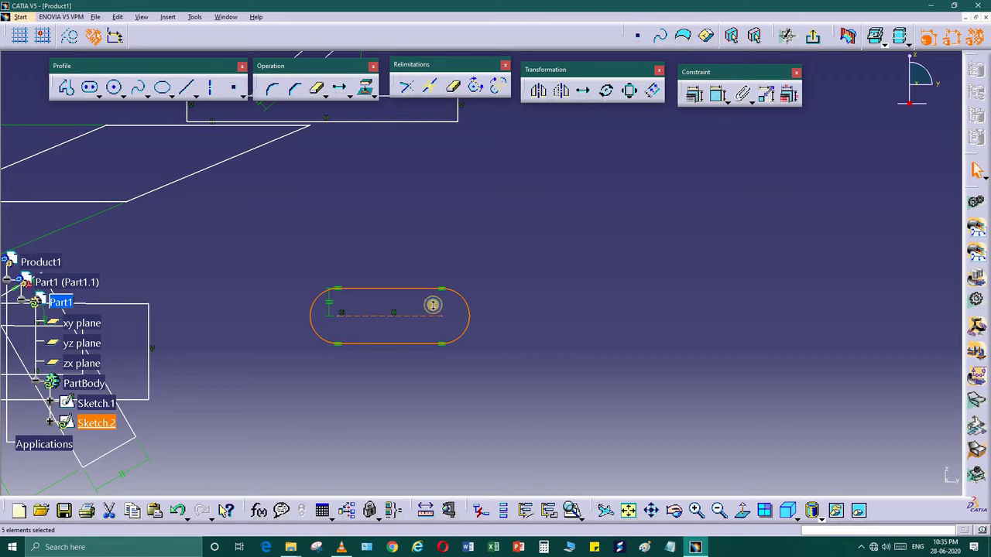
middle_click(408, 287)
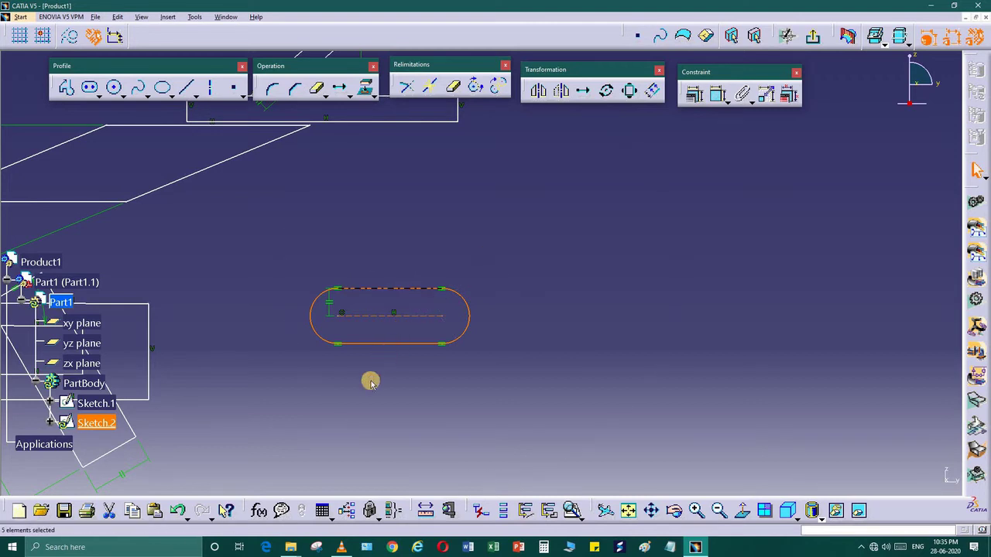
mouse_move(383, 341)
middle_mouse_down()
mouse_move(356, 403)
mouse_move(379, 327)
middle_mouse_up()
left_click(327, 297)
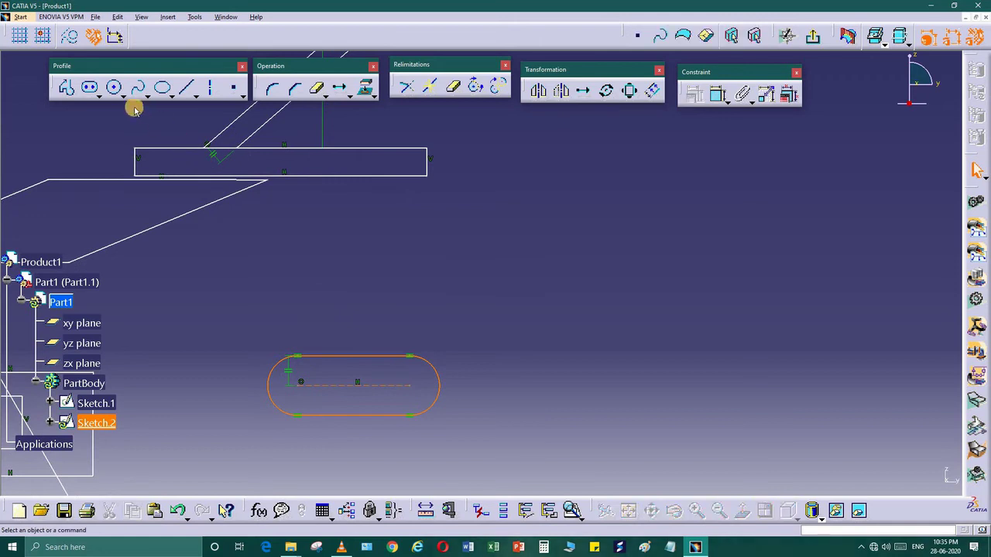
left_click(134, 110)
Draw a roughly semicircular cylindrical elongated hole with a centreline radius of about 450 mm, arching upward in free space above the elongated hole.
left_click(99, 95)
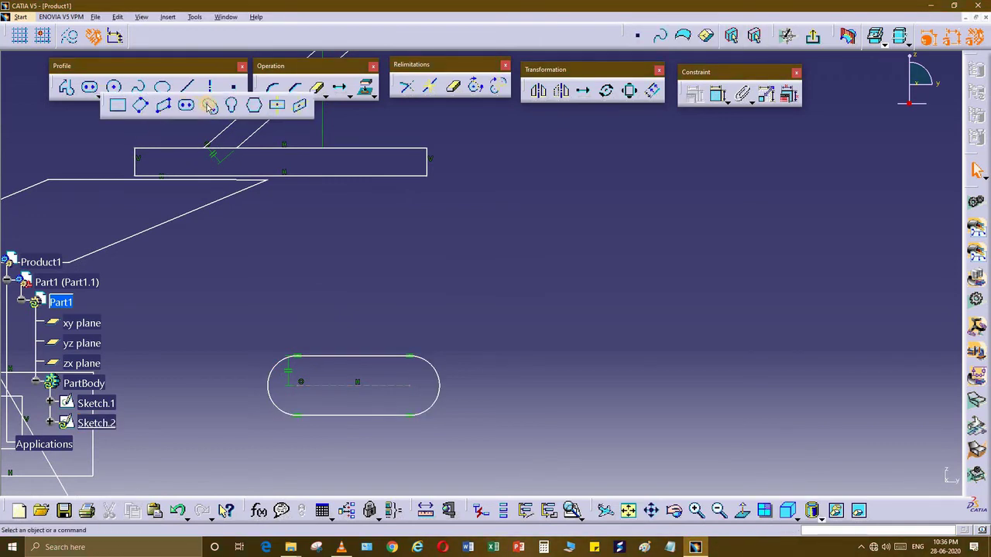
left_click(210, 106)
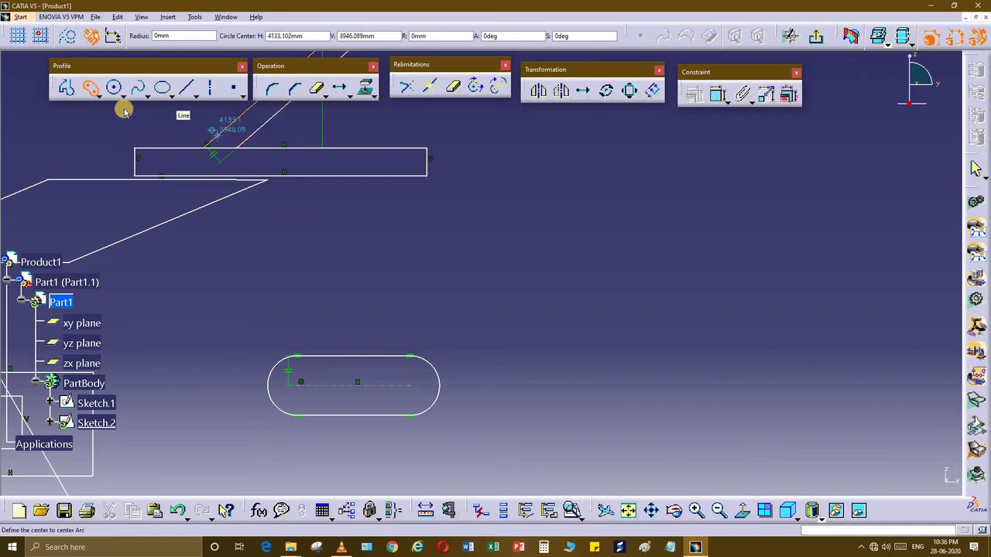
middle_click_drag(473, 261, 441, 288)
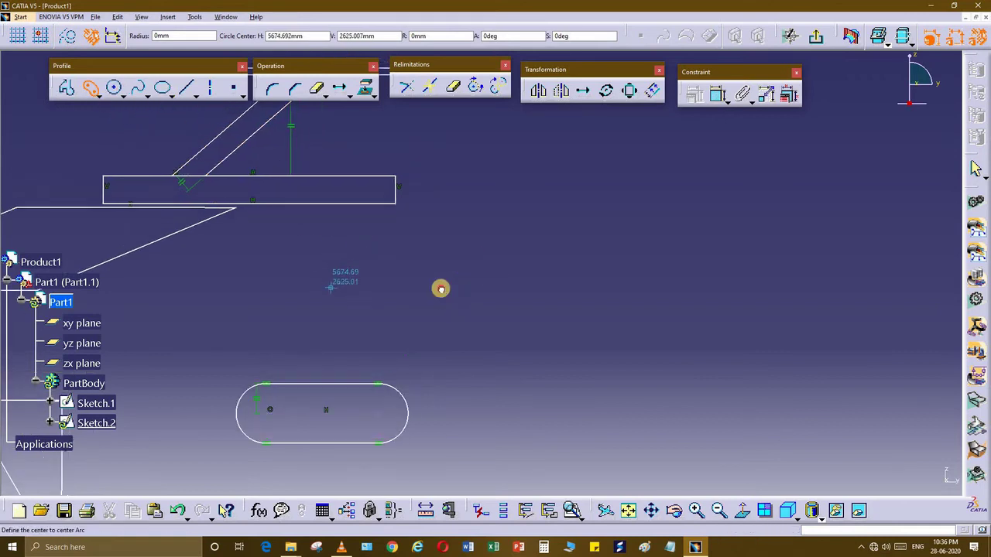
left_click(440, 289)
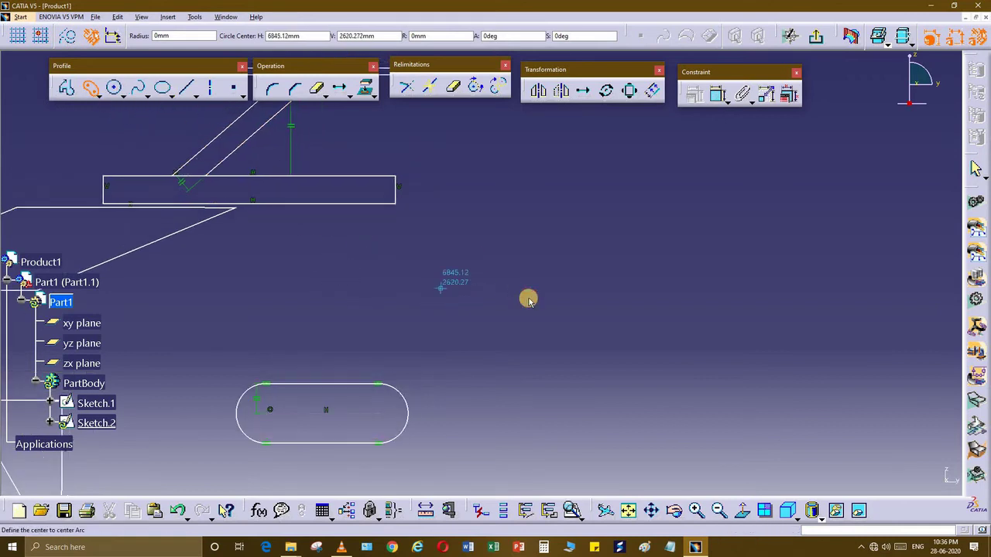
left_click(481, 281)
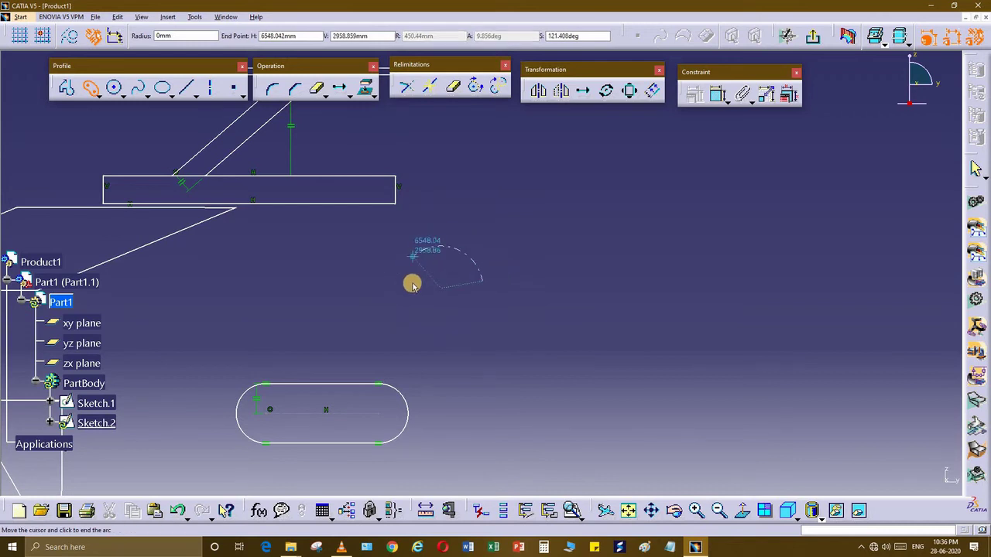
left_click(443, 291)
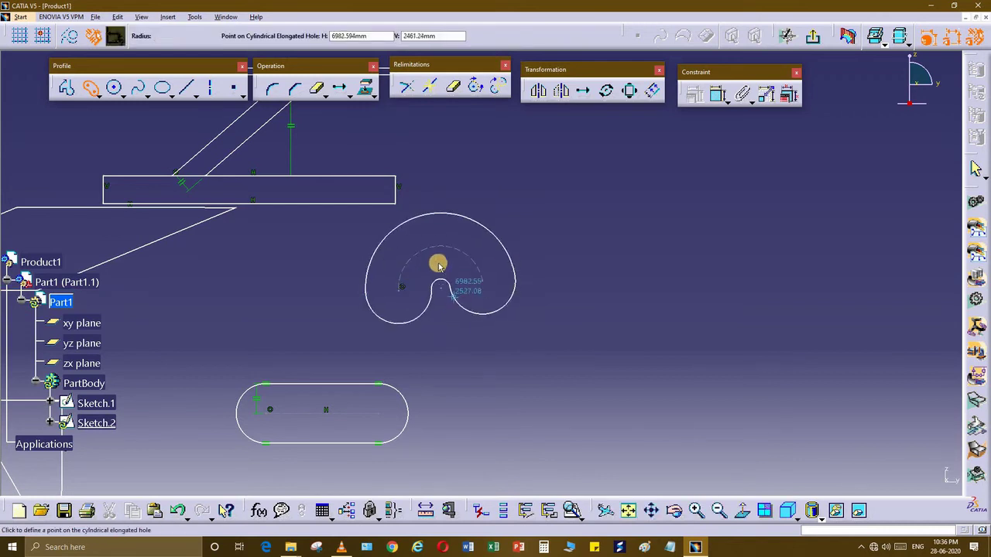
left_click(441, 297)
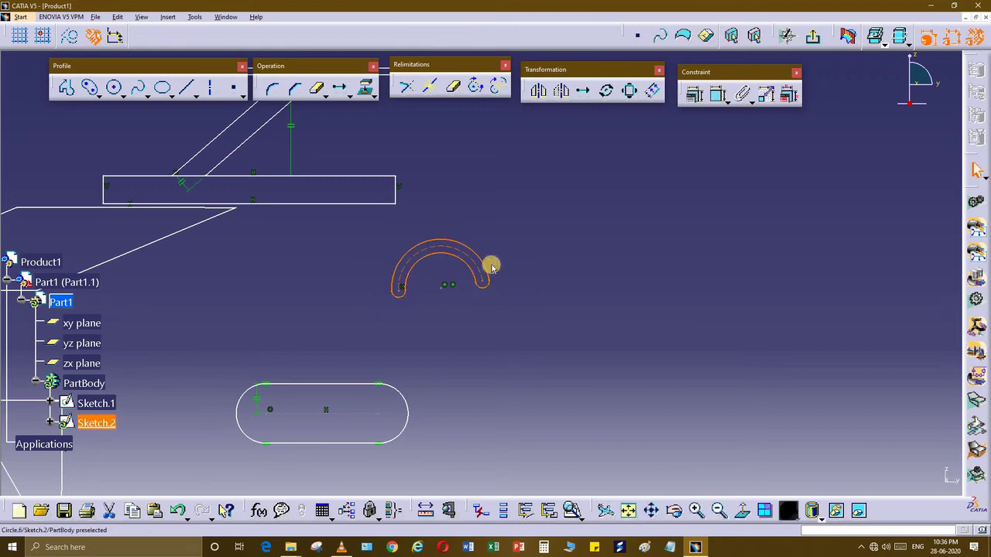
Draw a second cylindrical elongated hole below the arched one, sharing its centre, with a centreline radius of about 443 mm and a 121-degree sweep.
mouse_move(426, 320)
middle_mouse_down()
mouse_move(447, 308)
mouse_move(470, 261)
mouse_move(396, 275)
middle_mouse_up()
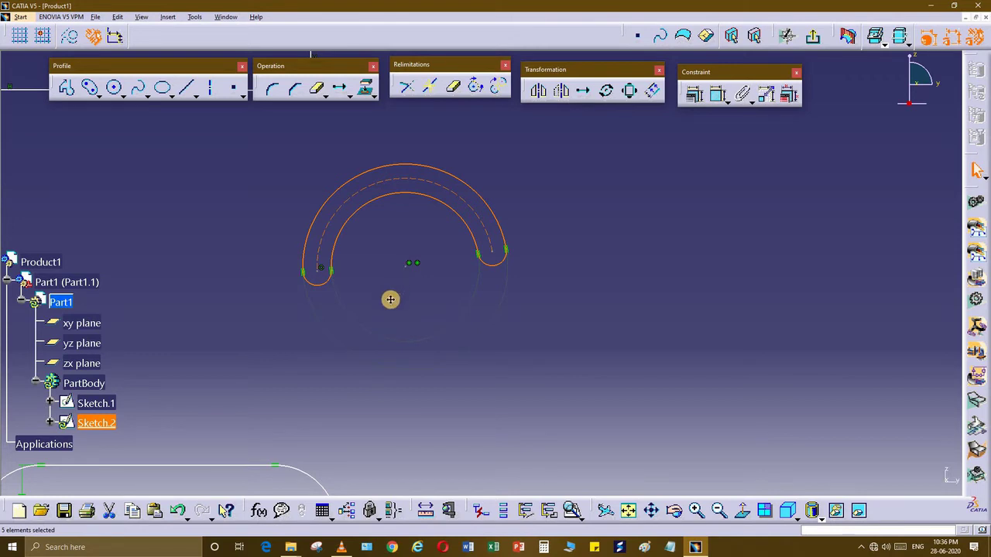
mouse_move(390, 300)
middle_mouse_down()
mouse_move(414, 284)
mouse_move(416, 266)
middle_mouse_up()
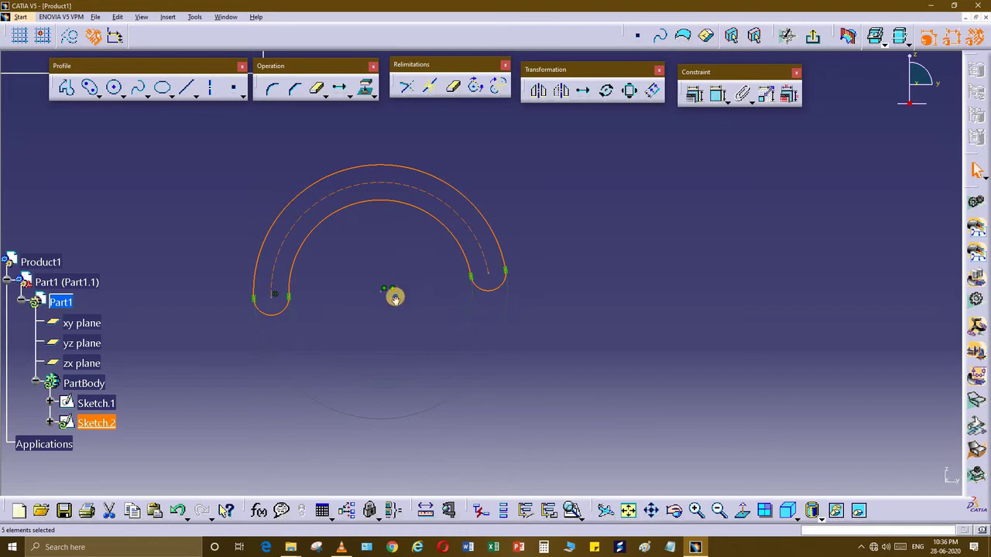
middle_click_drag(374, 297, 361, 237)
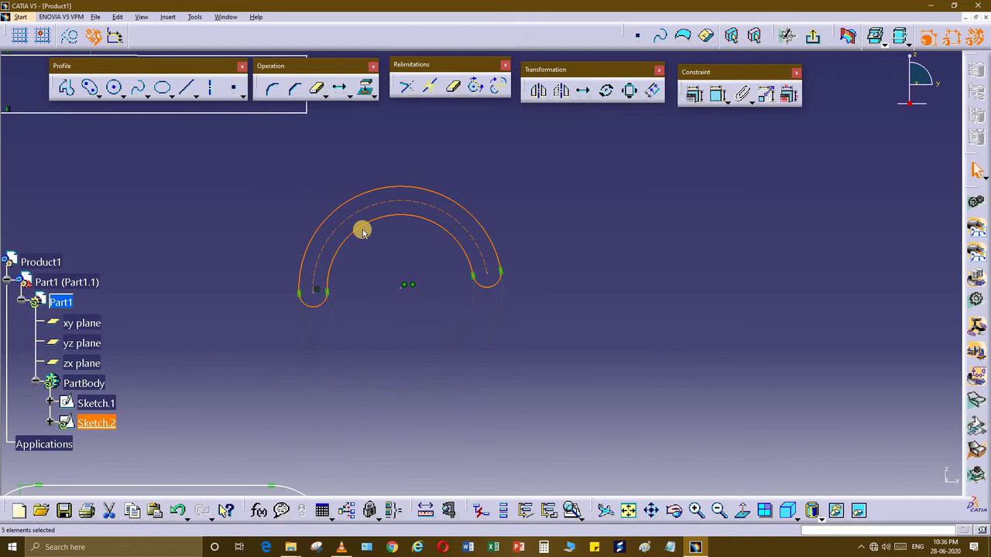
left_click(98, 95)
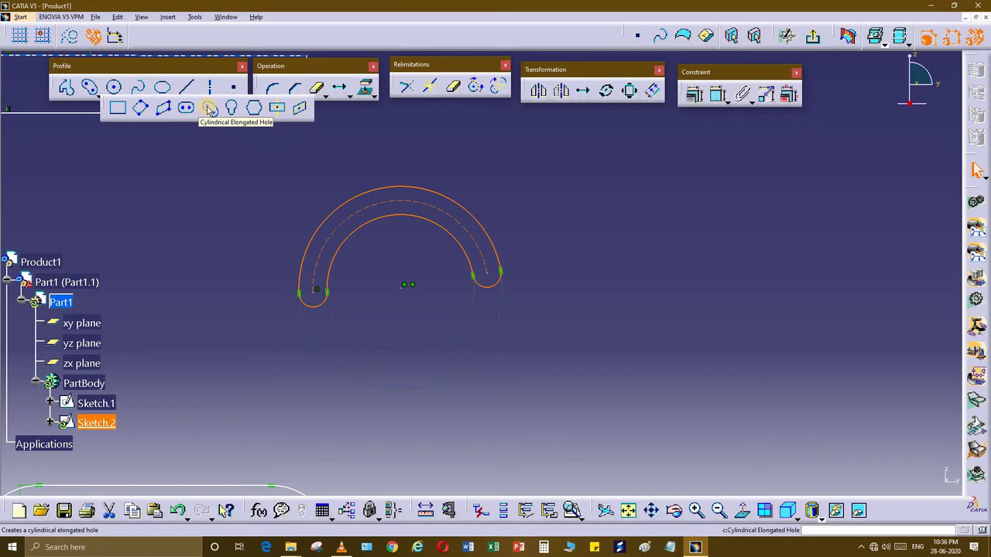
left_click(392, 294)
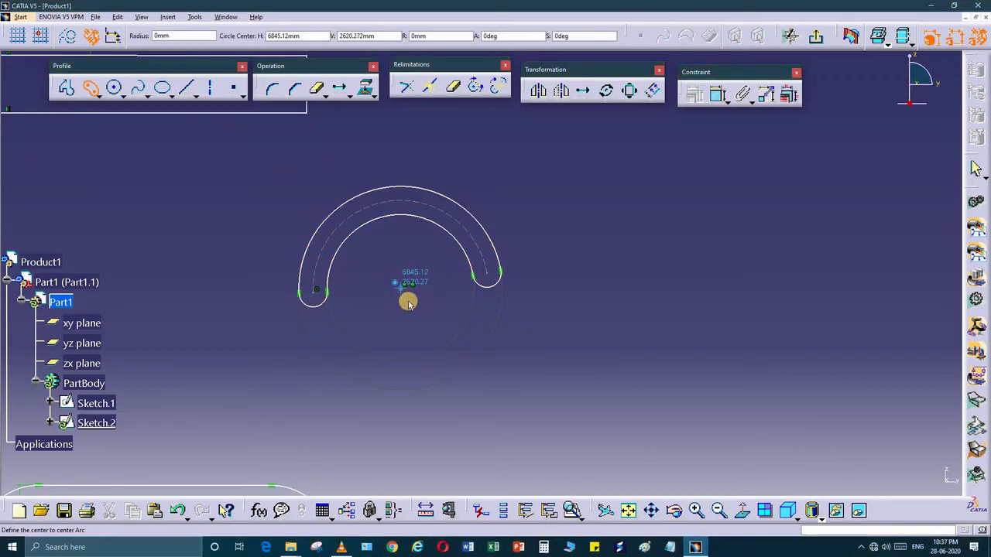
left_click(404, 288)
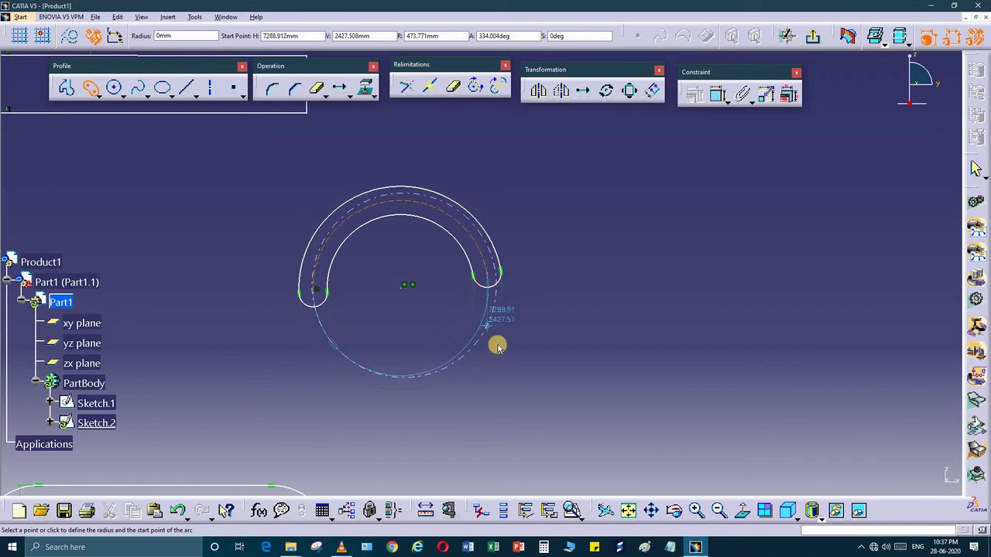
left_click(488, 340)
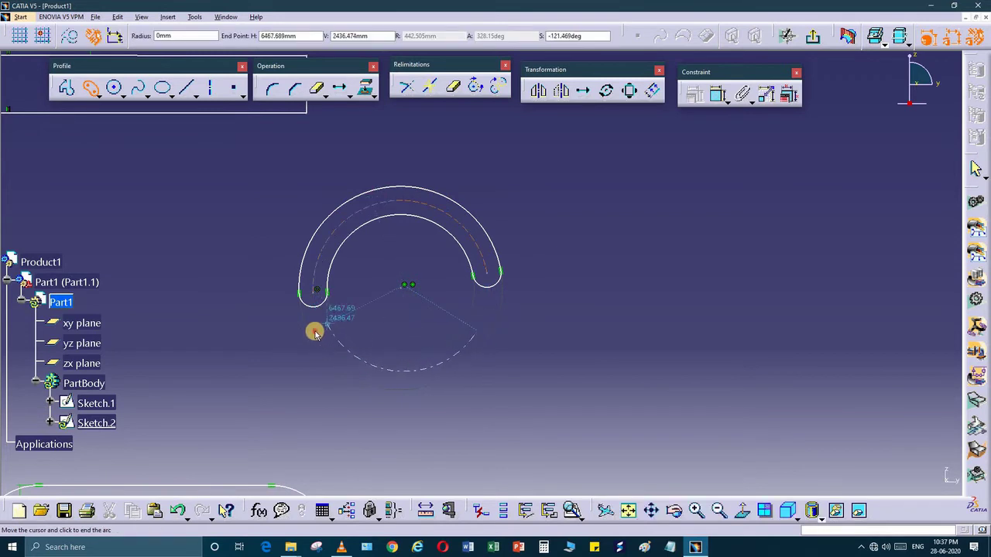
left_click(332, 346)
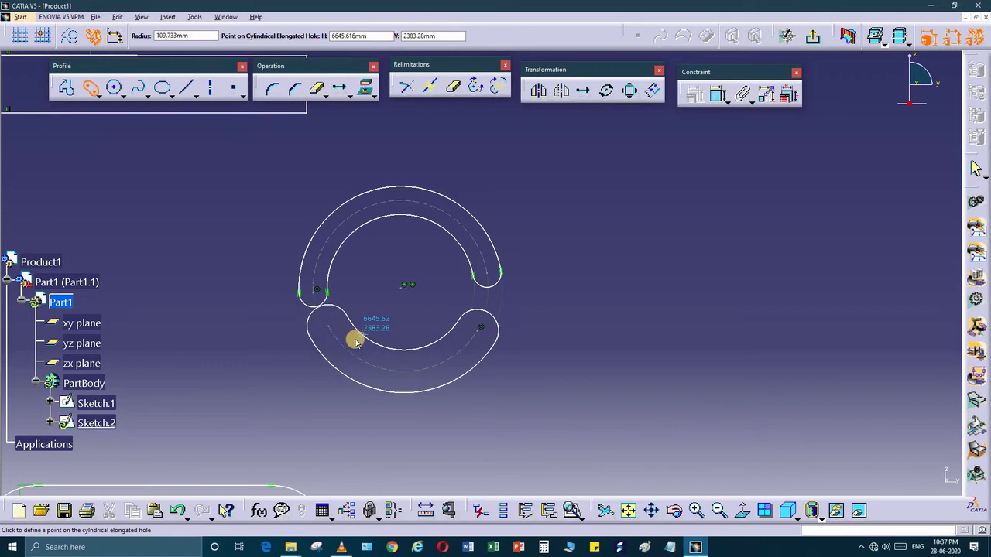
left_click(361, 367)
Draw a slim, upright cylindrical elongated hole with a centreline radius of about 775 mm in the free space beyond the ends of the horizontal rectangles.
middle_click_drag(500, 358, 427, 394)
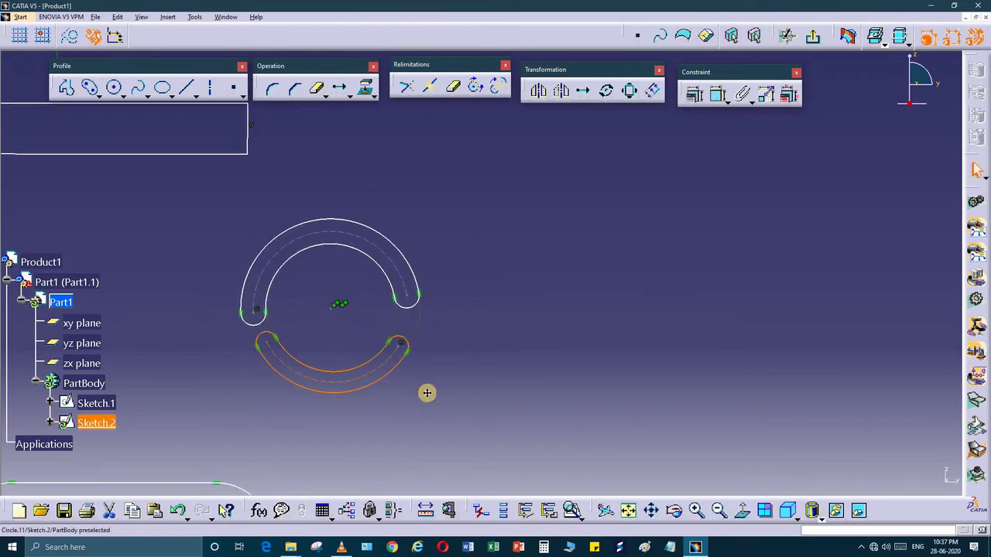
mouse_move(469, 369)
middle_mouse_down()
mouse_move(374, 401)
mouse_move(376, 383)
mouse_move(349, 403)
mouse_move(418, 310)
mouse_move(420, 179)
mouse_move(272, 333)
middle_mouse_up()
mouse_move(333, 327)
middle_mouse_down()
mouse_move(355, 307)
mouse_move(389, 387)
mouse_move(348, 398)
mouse_move(349, 387)
middle_mouse_up()
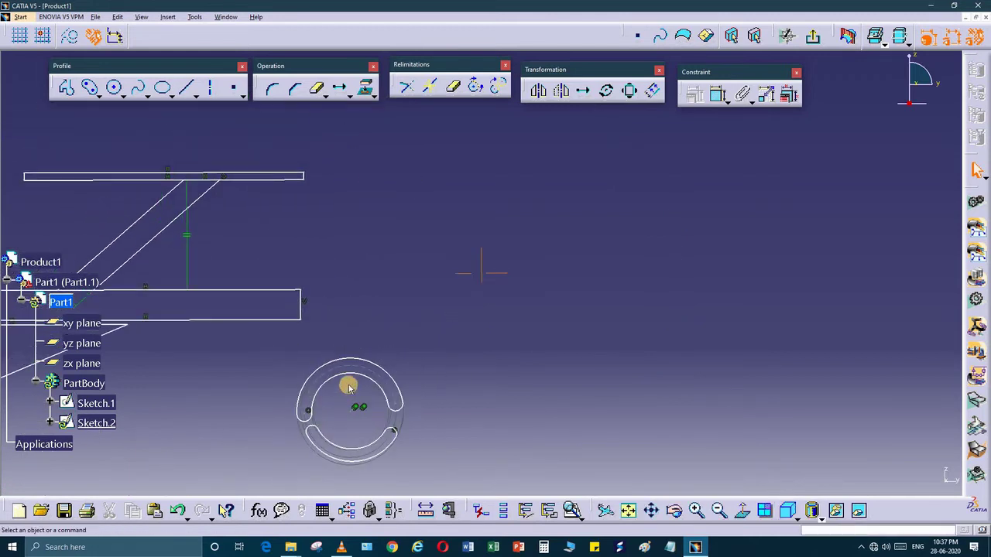
left_click(90, 87)
left_click(435, 258)
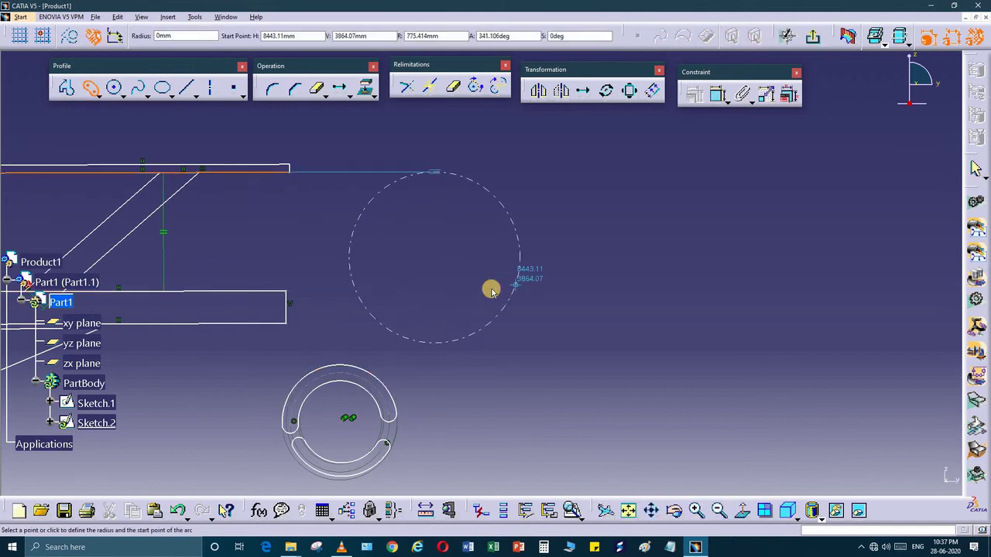
left_click(491, 287)
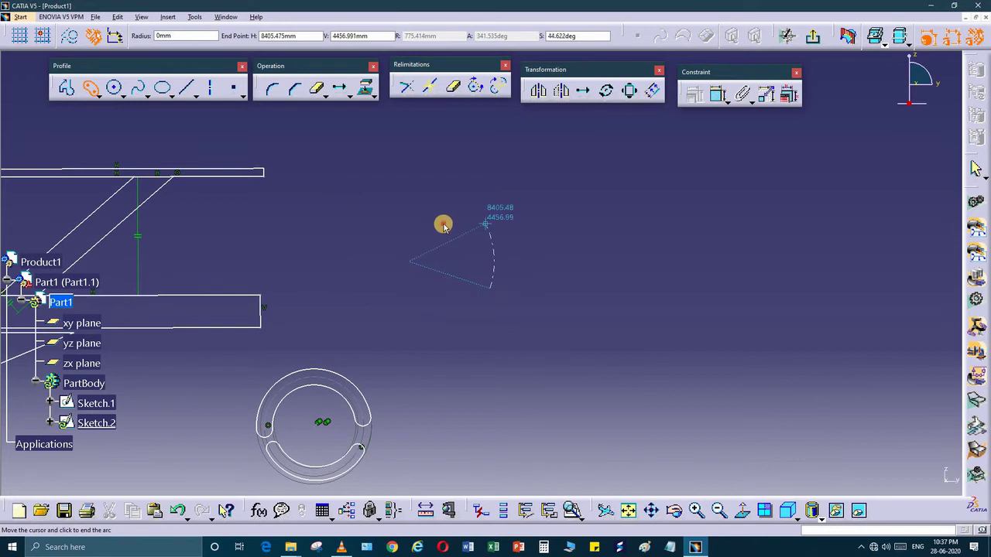
left_click(465, 230)
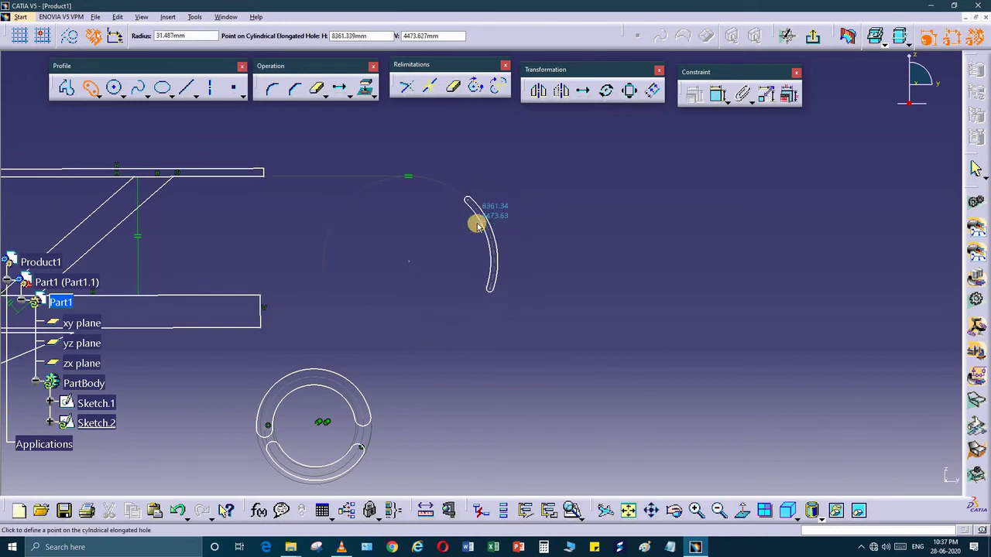
left_click(474, 224)
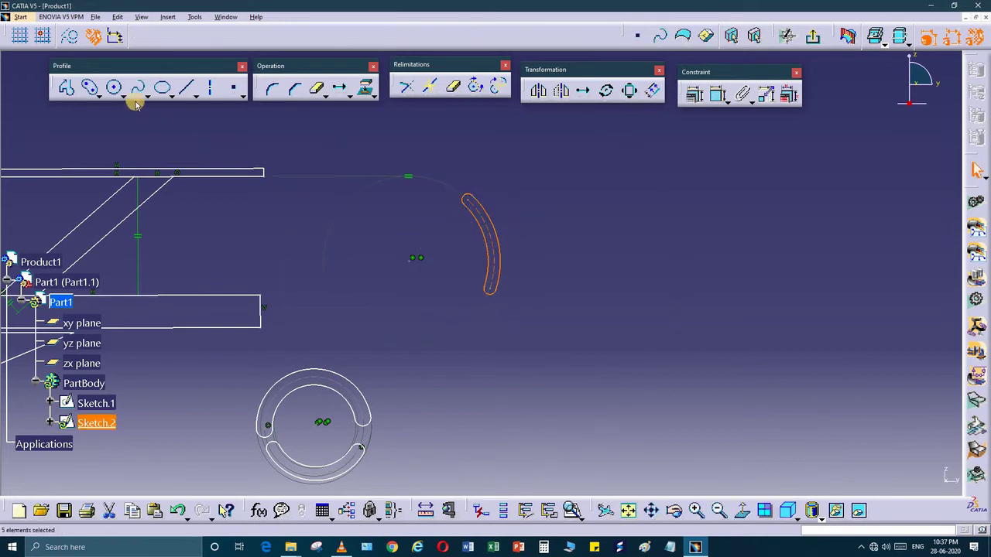
Draw another slim cylindrical elongated hole about the same centre, radius about 775 mm, continuing from the upright slot's lower end to the circle's bottom.
left_click(89, 88)
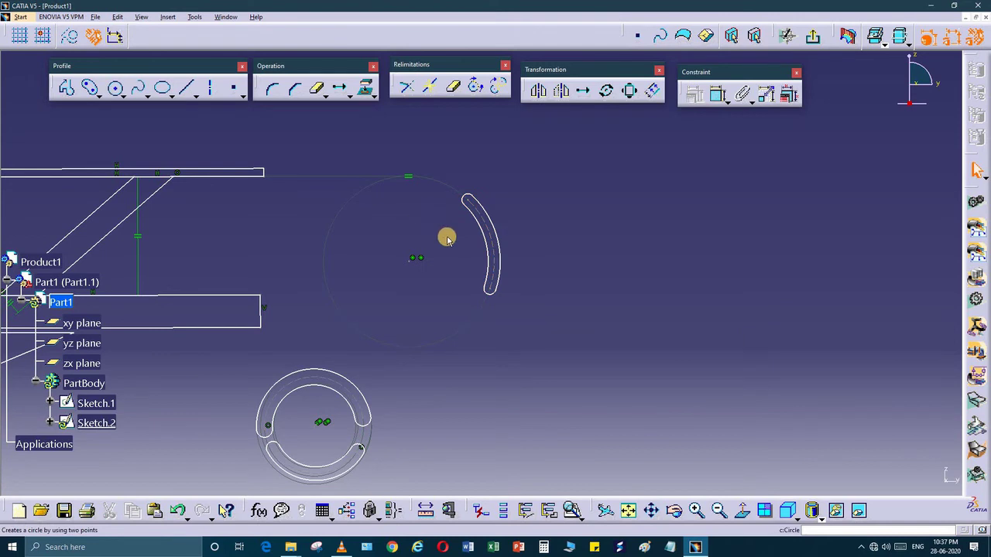
left_click(410, 262)
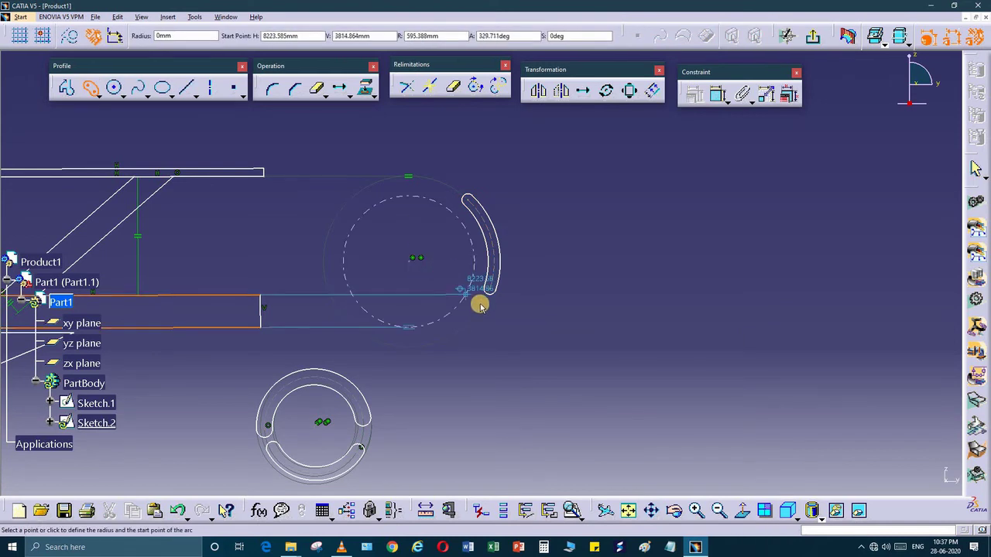
left_click(435, 320)
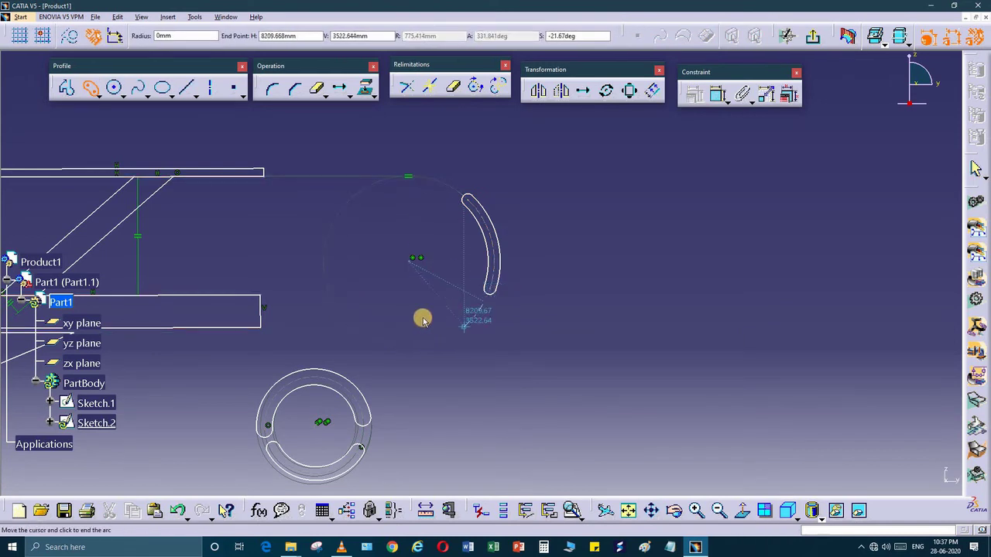
left_click(429, 312)
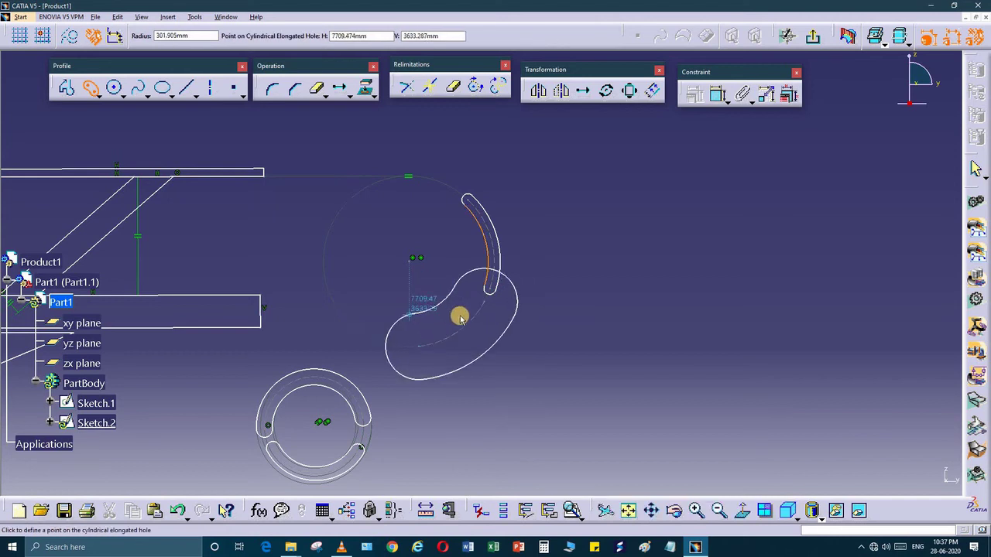
left_click(469, 319)
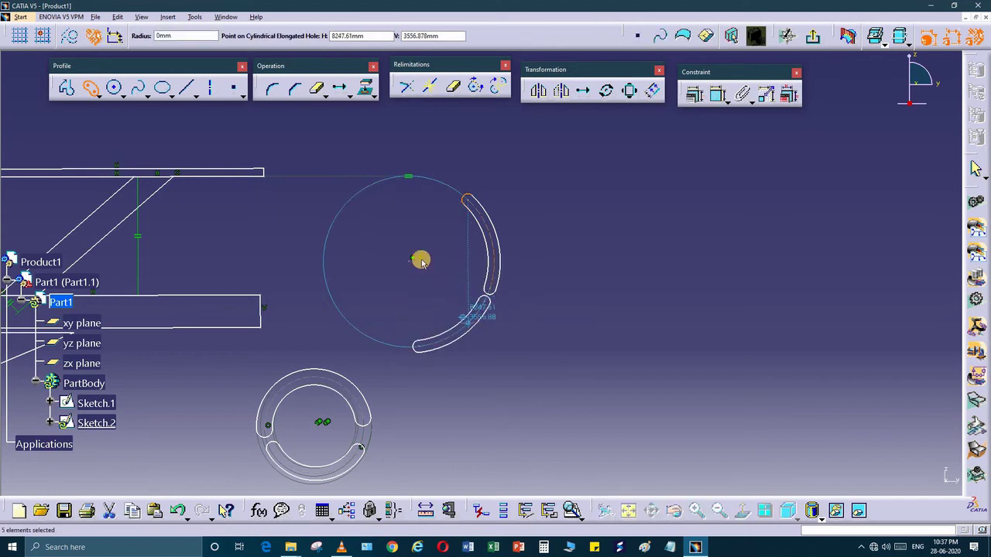
Draw a third concentric cylindrical elongated hole sweeping about 137 degrees from the upright slot's lower end, overlapping the bottom slot, radius about 775 mm.
left_click(90, 87)
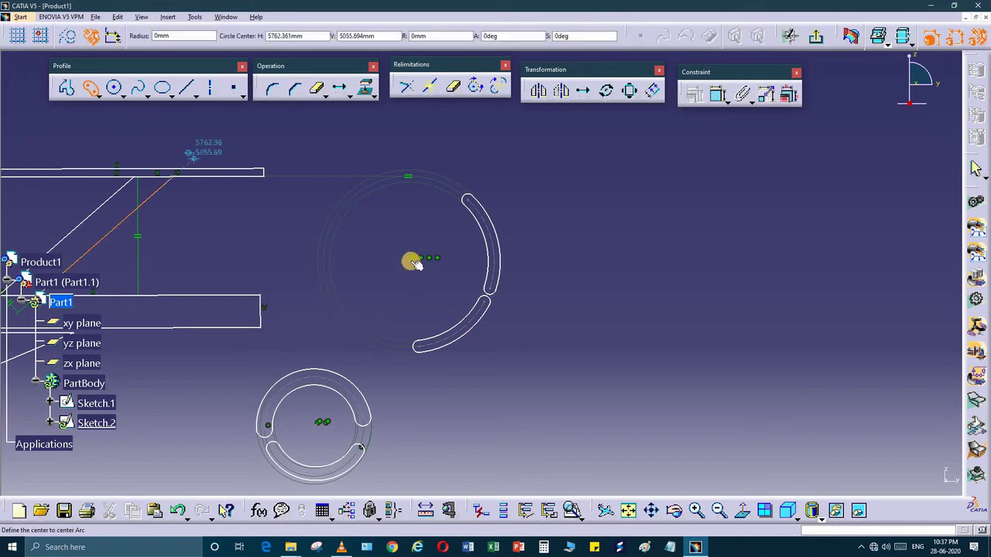
left_click(413, 262)
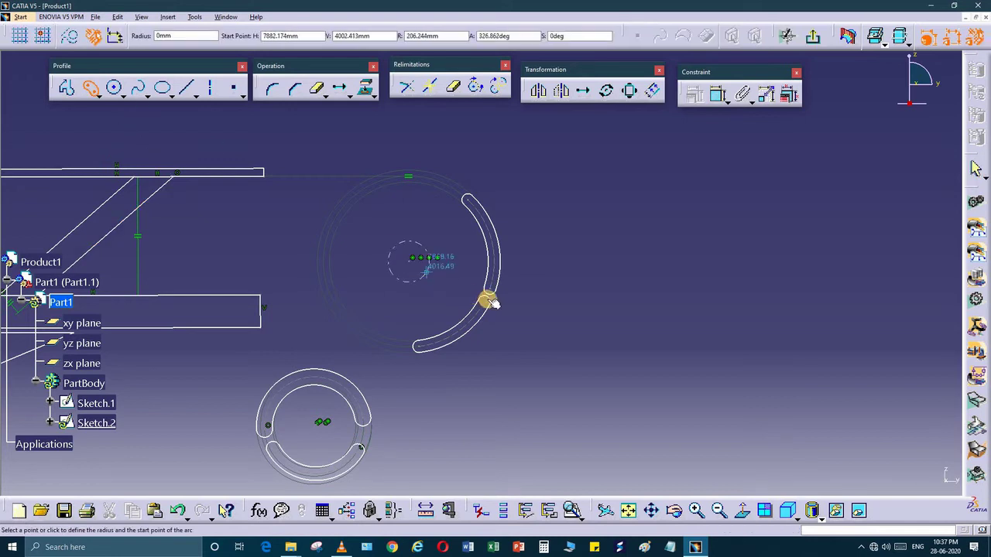
left_click(388, 333)
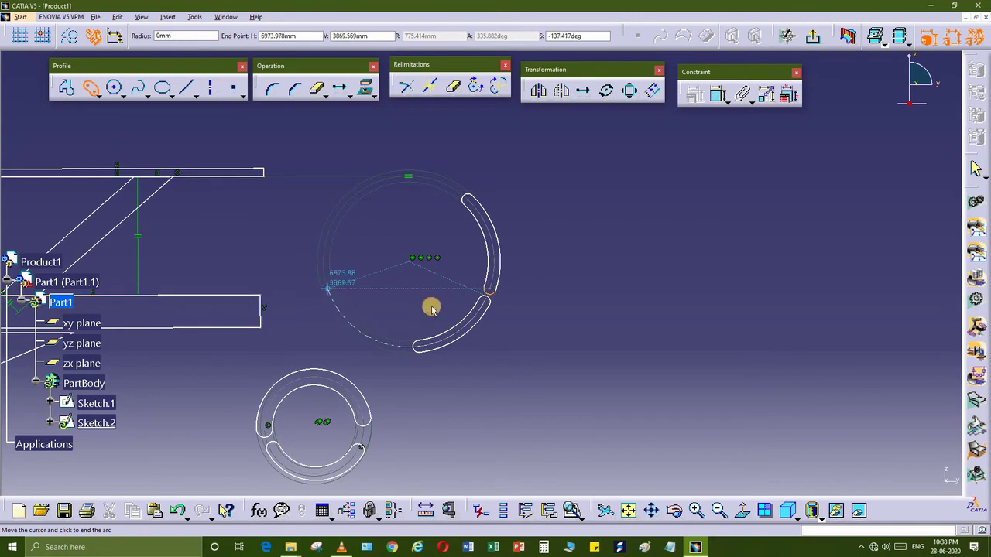
left_click(348, 284)
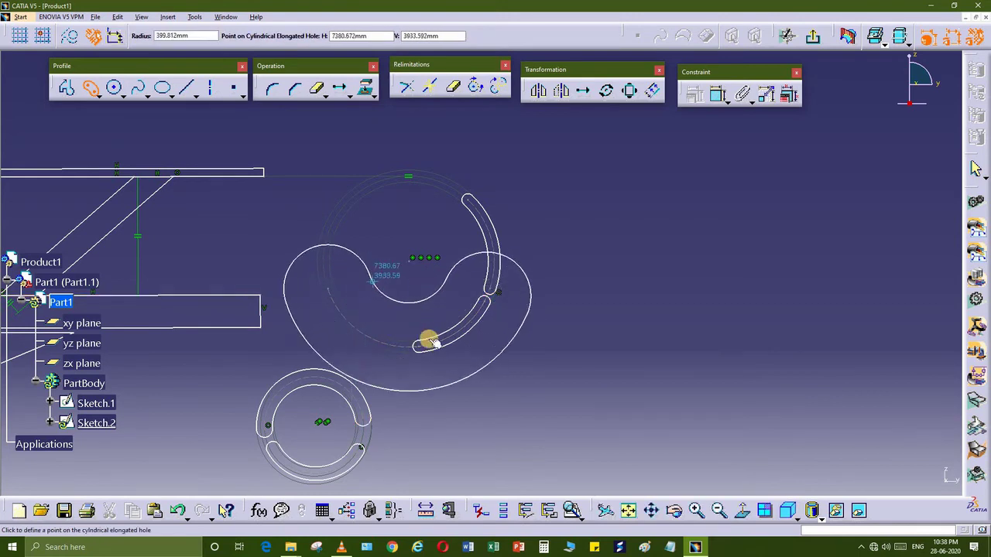
left_click(425, 338)
middle_click_drag(426, 281, 467, 380)
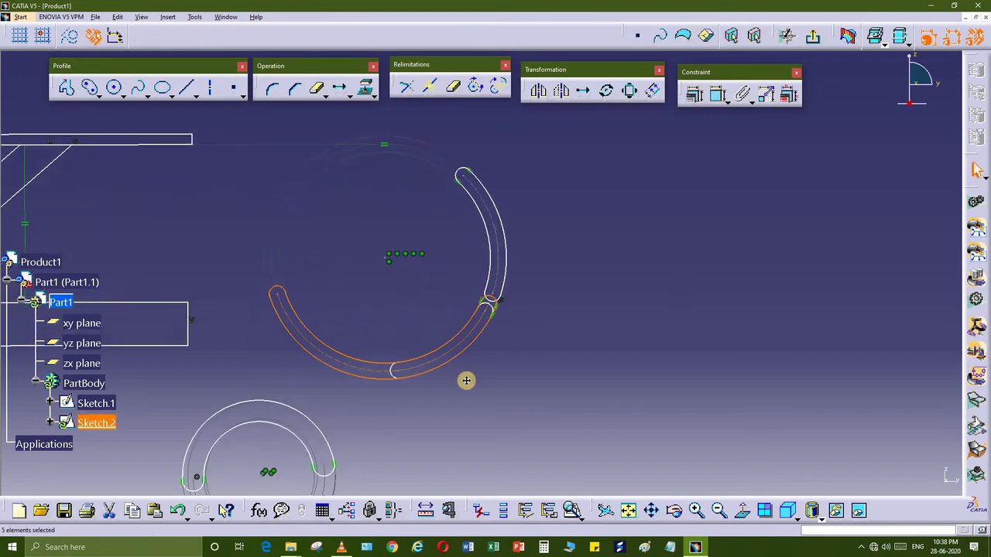
left_click(467, 380)
Draw a wide cylindrical elongated hole across the top of the same circle, centreline radius about 775 mm, ending near the upright slot's upper end.
mouse_move(301, 243)
middle_mouse_down()
mouse_move(312, 252)
mouse_move(82, 110)
mouse_move(89, 92)
middle_mouse_up()
left_click(89, 89)
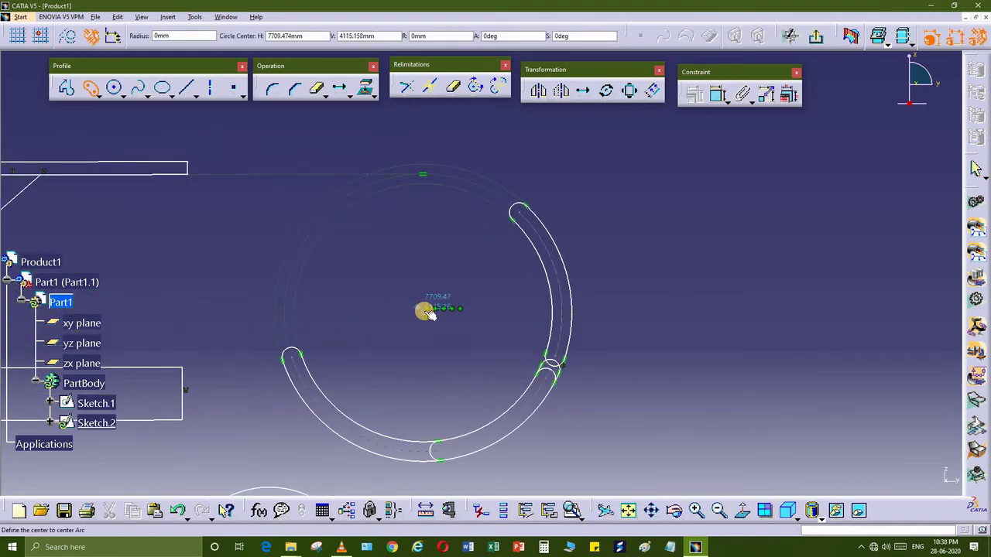
left_click(333, 210)
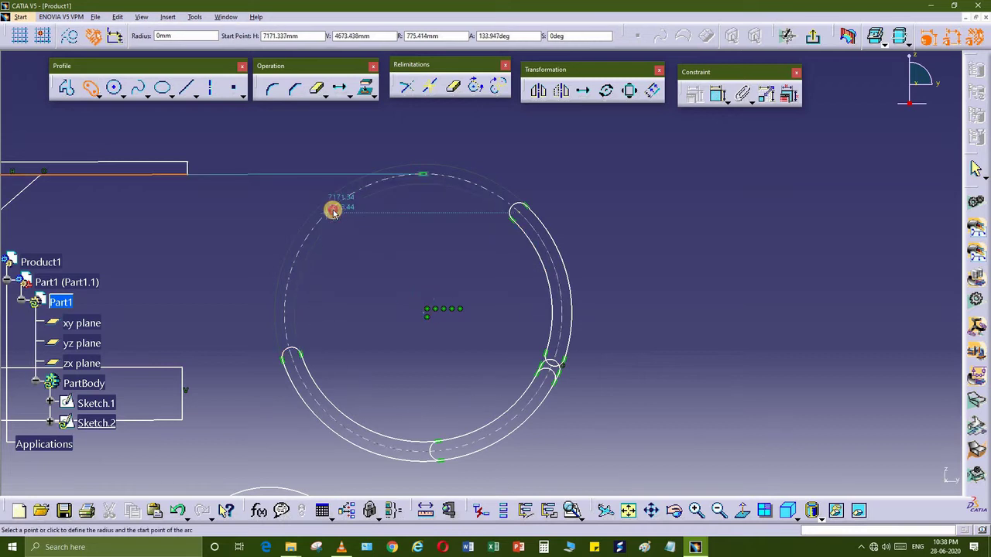
left_click(347, 235)
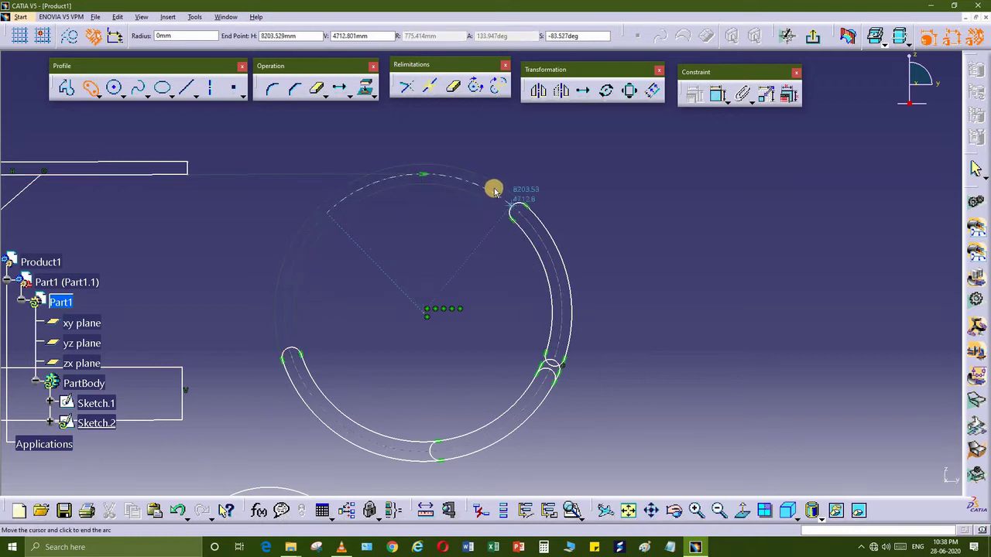
left_click(464, 226)
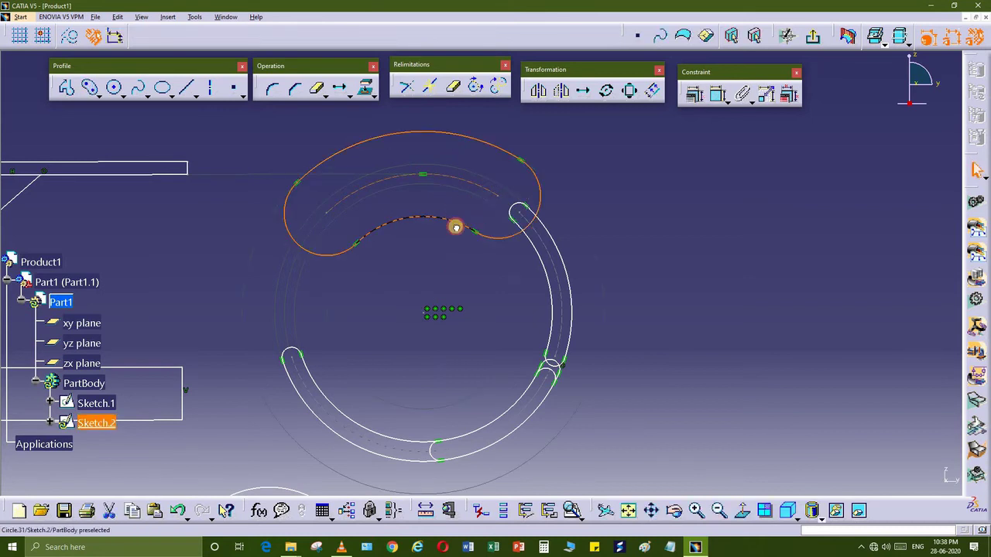
Check the circle definition of the inner arc of the wide slot at the top of the concentric circle.
left_click_drag(456, 227, 452, 232)
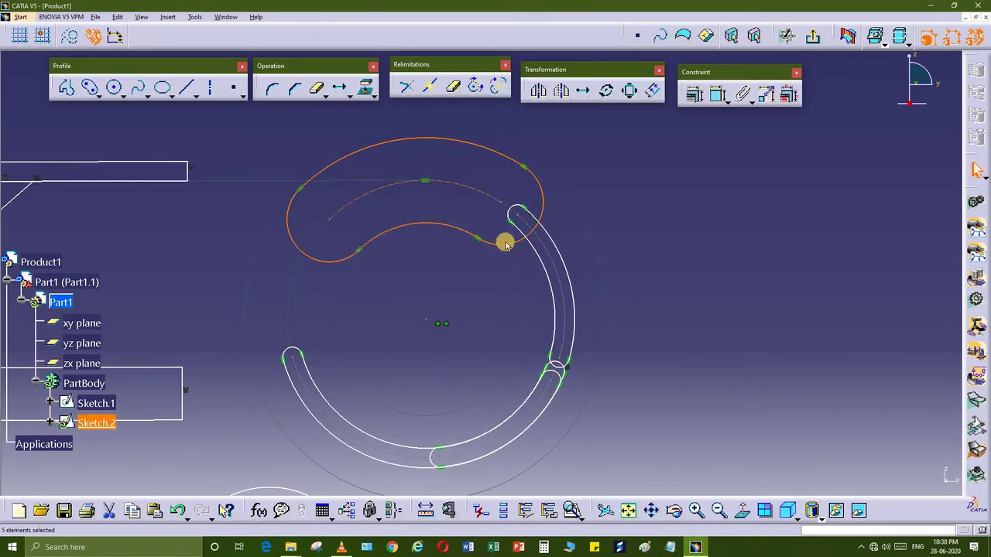
mouse_move(498, 232)
middle_mouse_down()
mouse_move(421, 276)
mouse_move(408, 245)
middle_mouse_up()
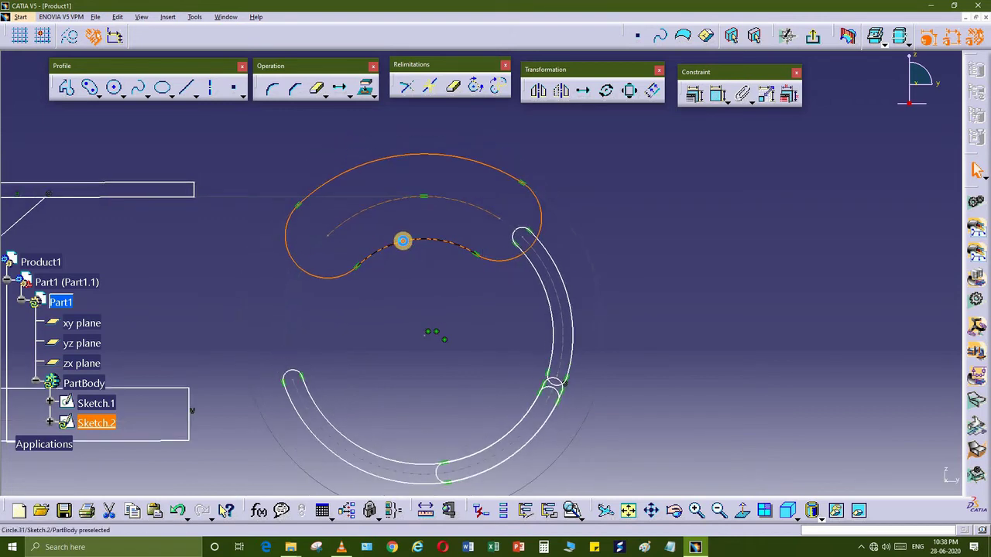
double_click(408, 244)
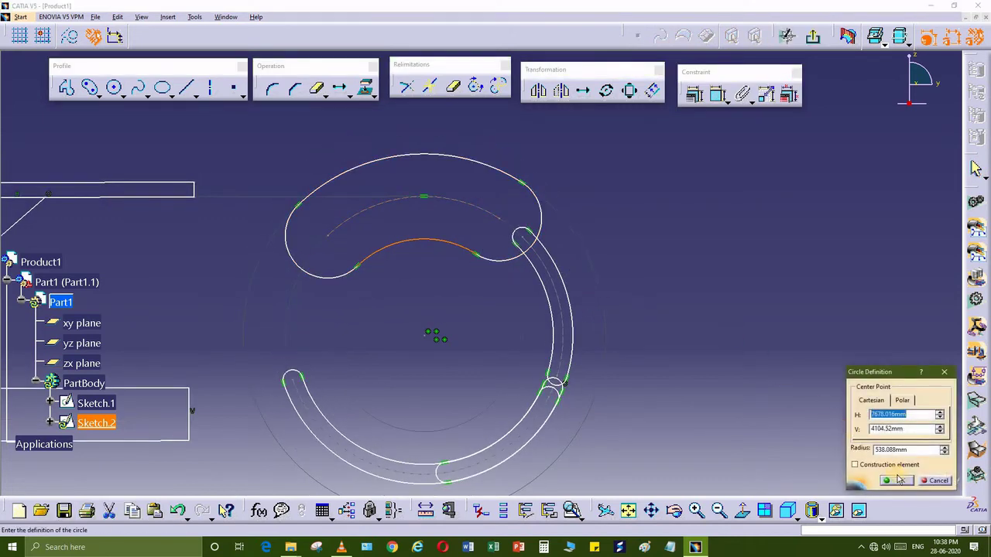
key("Escape")
Draw an upright keyhole profile in the free space beside the concentric slots, large end up, roughly 1 m between its two centres.
mouse_move(463, 338)
middle_mouse_down()
mouse_move(453, 338)
mouse_move(469, 328)
mouse_move(406, 344)
mouse_move(361, 320)
mouse_move(381, 287)
mouse_move(360, 272)
mouse_move(332, 310)
mouse_move(345, 381)
middle_mouse_up()
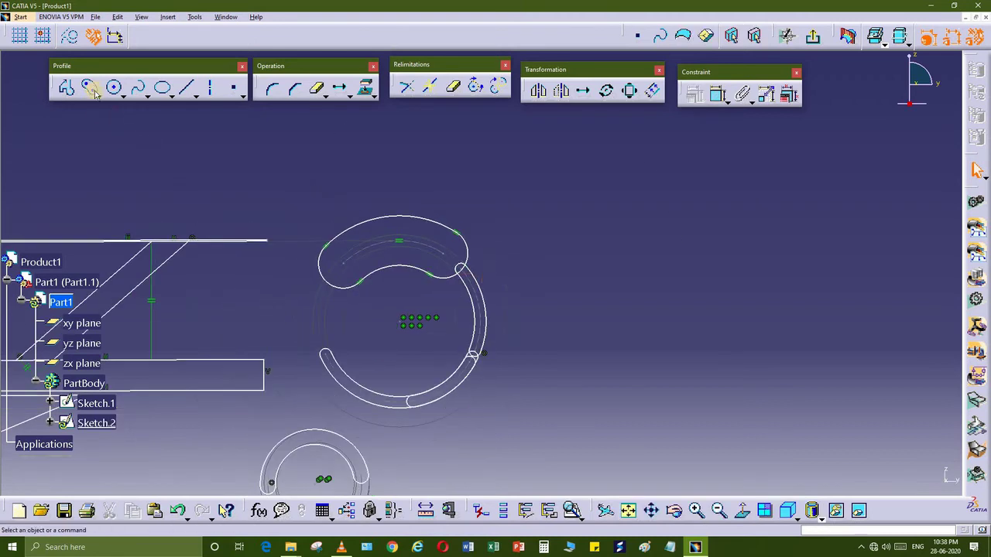
left_click(95, 95)
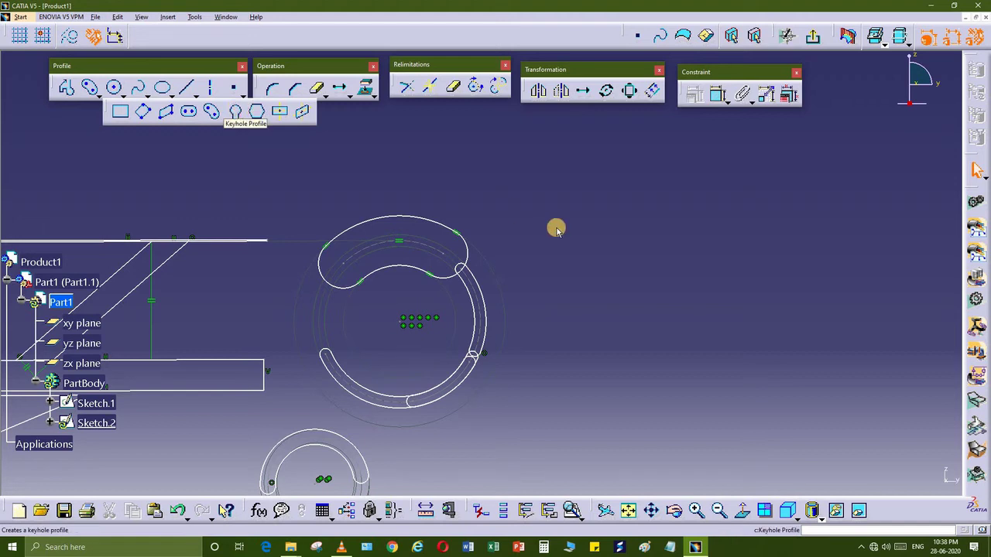
middle_click_drag(587, 262, 473, 272)
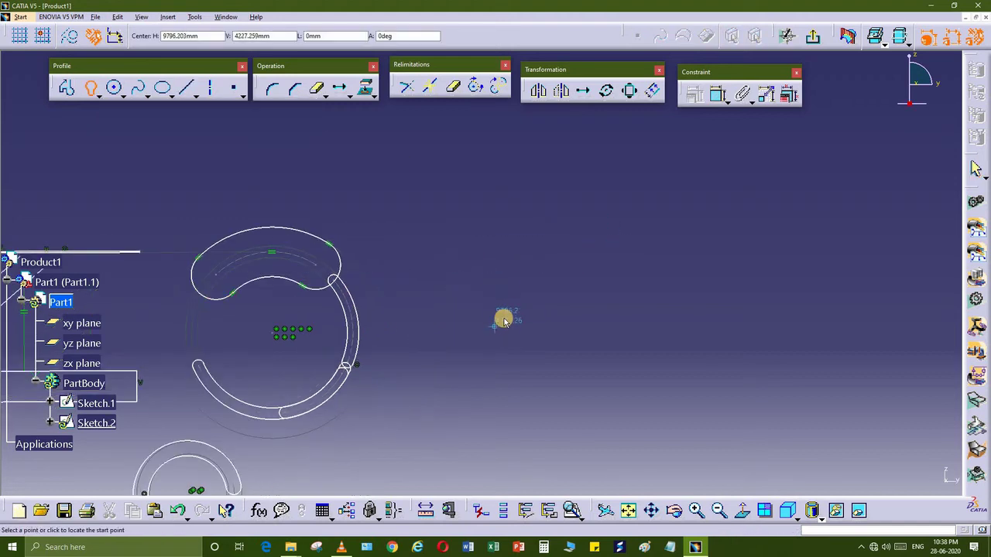
left_click(504, 319)
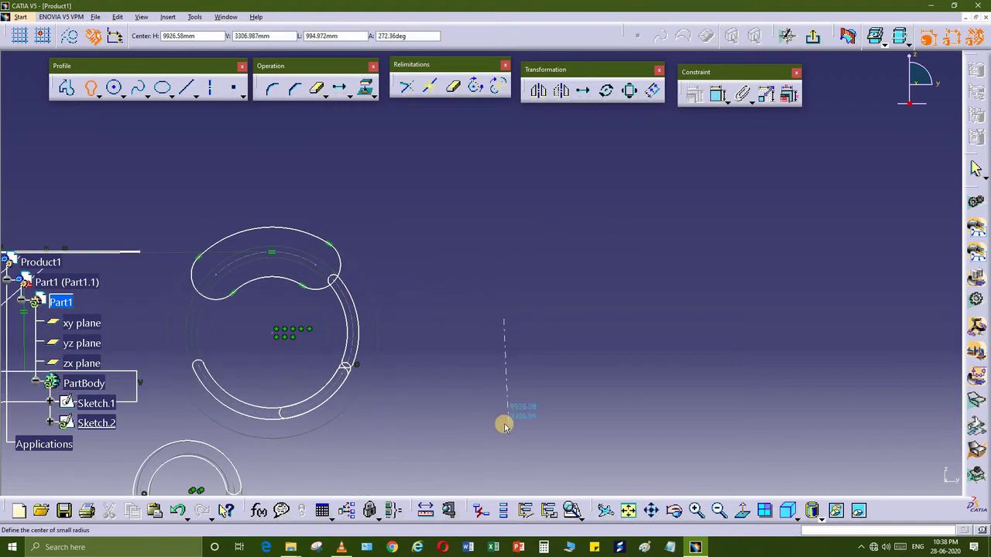
left_click(507, 426)
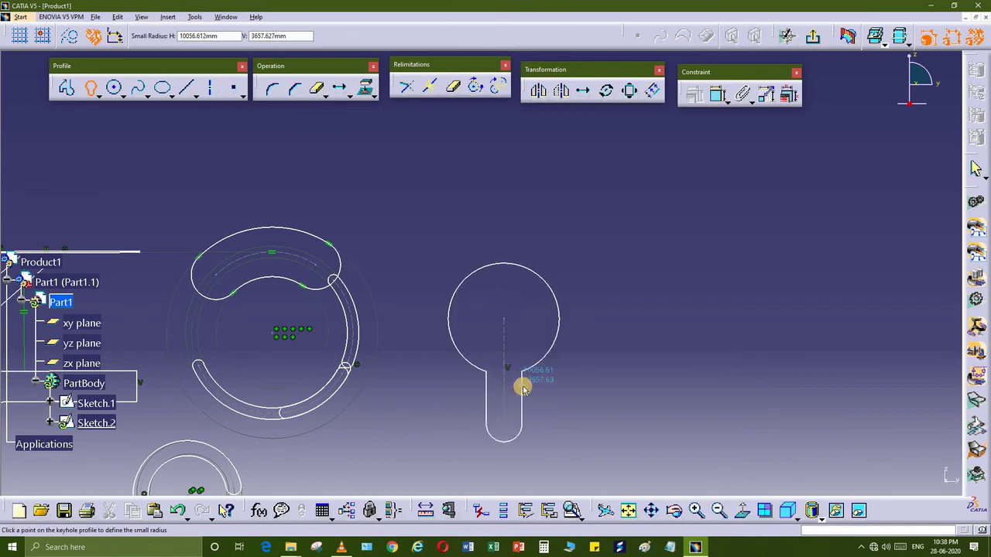
left_click(526, 366)
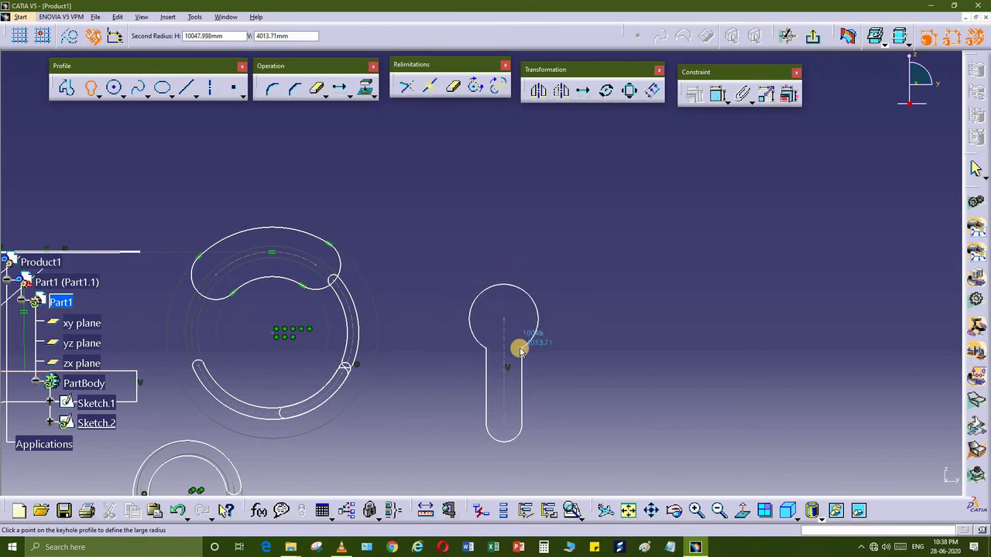
left_click(507, 362)
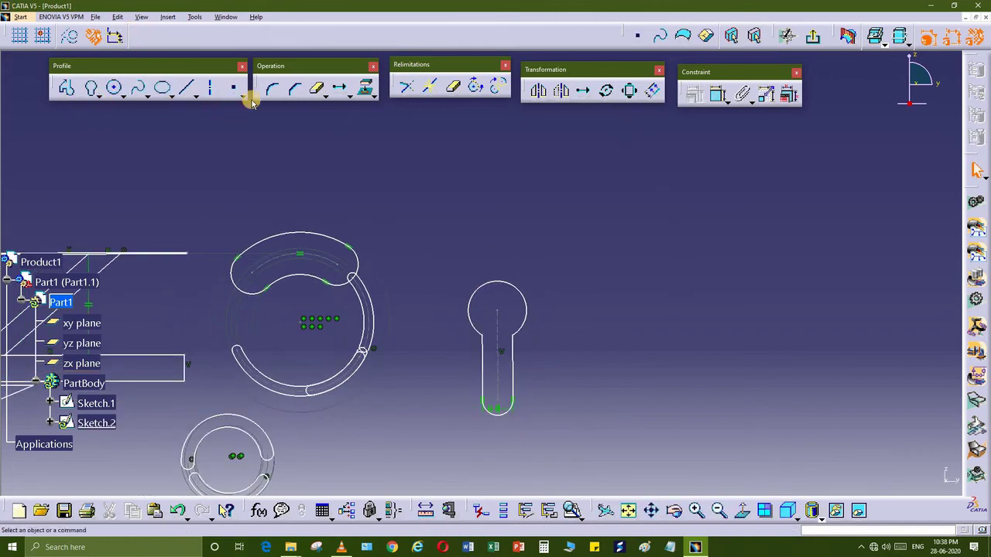
Draw a large hexagon in the empty area below the keyhole, with its upper and lower sides nearly horizontal.
left_click(98, 96)
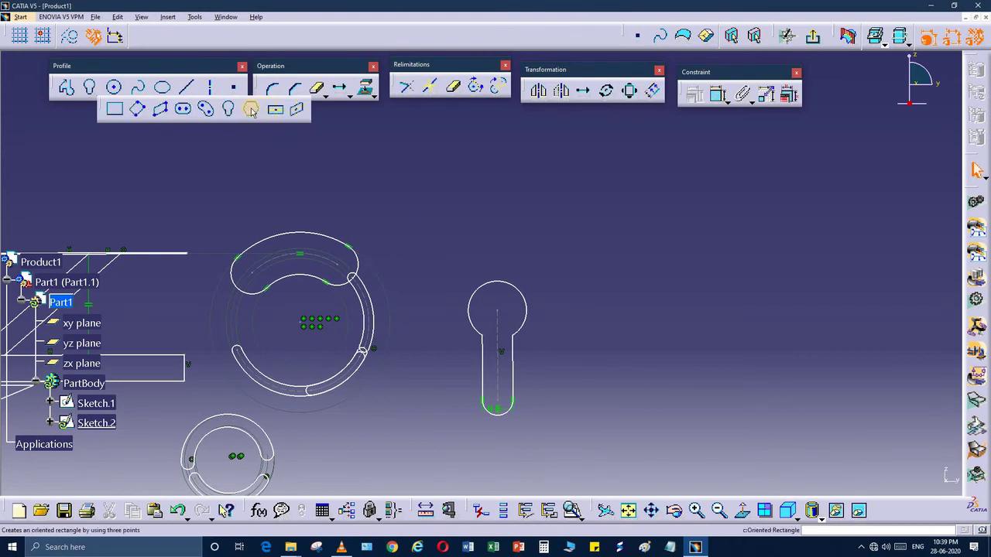
middle_click_drag(469, 415, 493, 236)
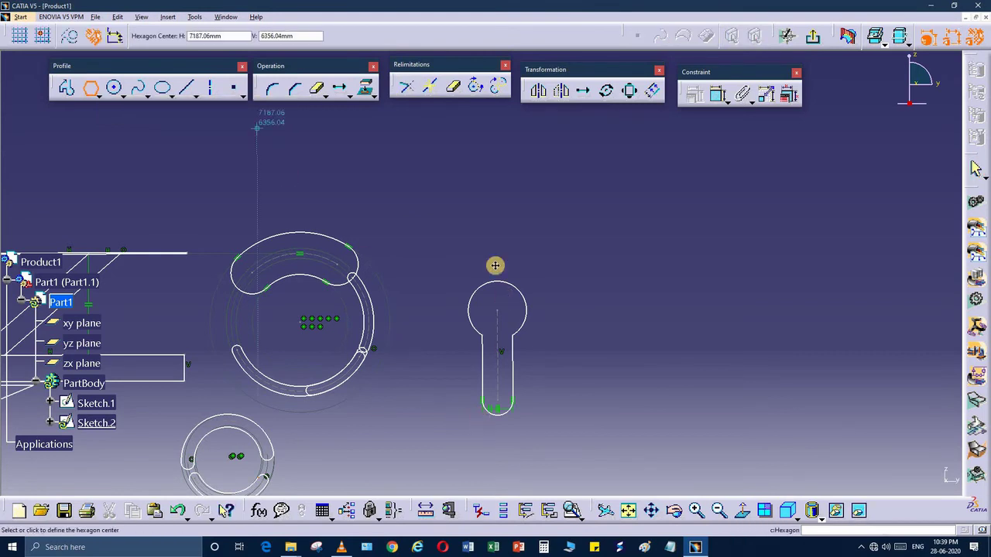
middle_click_drag(479, 368, 470, 311)
left_click(509, 346)
left_click(465, 323)
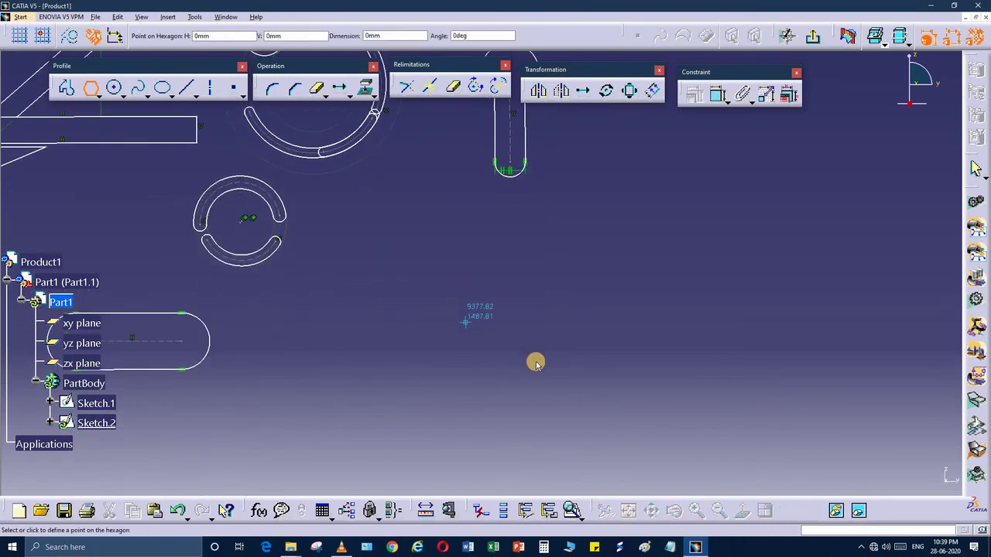
left_click(503, 299)
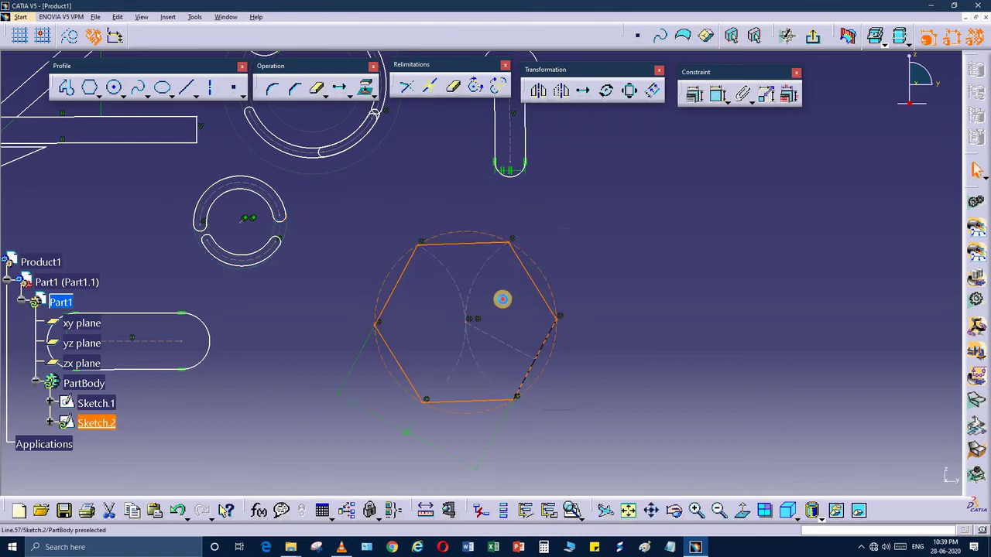
Draw a centered rectangle about the common centre of the large concentric slots, wide enough to extend past them on both sides.
mouse_move(472, 383)
middle_mouse_down()
mouse_move(464, 403)
mouse_move(287, 221)
mouse_move(120, 107)
middle_mouse_up()
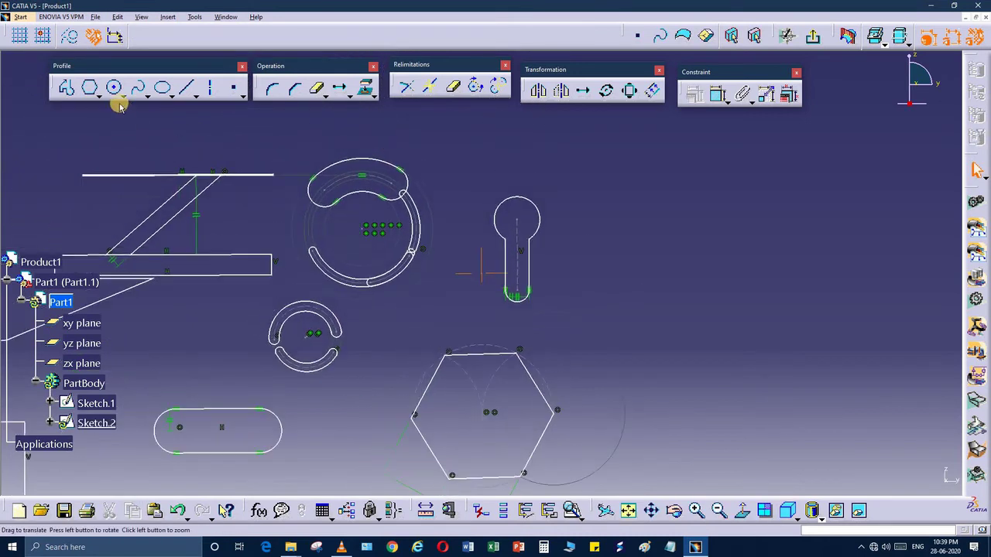
left_click(103, 95)
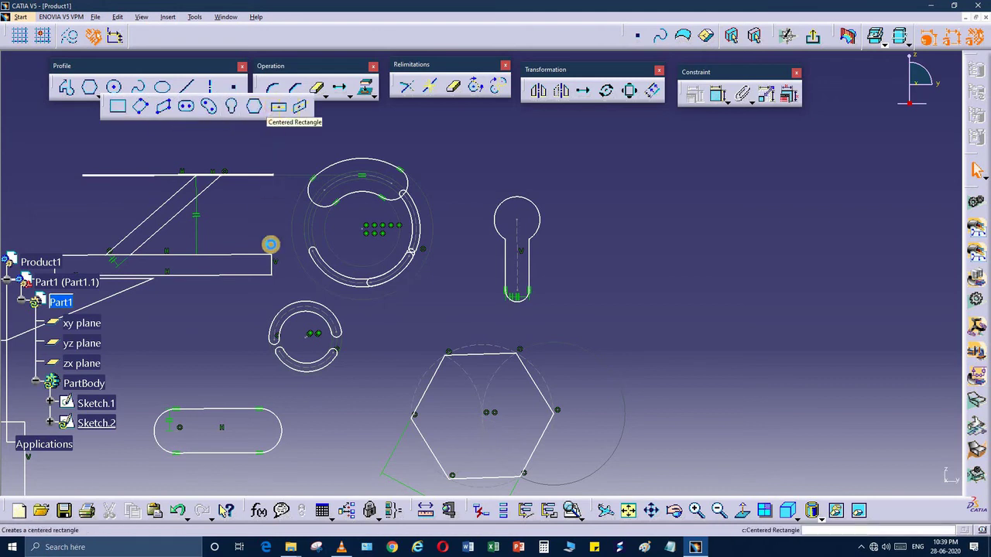
mouse_move(401, 254)
middle_mouse_down()
mouse_move(405, 281)
mouse_move(348, 310)
mouse_move(467, 247)
mouse_move(427, 290)
mouse_move(447, 262)
middle_mouse_up()
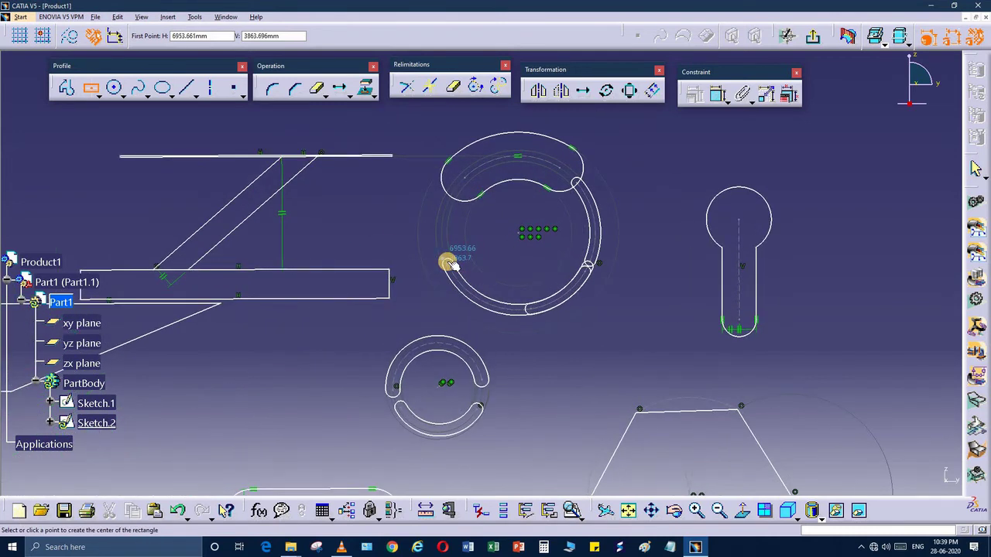
middle_click_drag(478, 264, 485, 221)
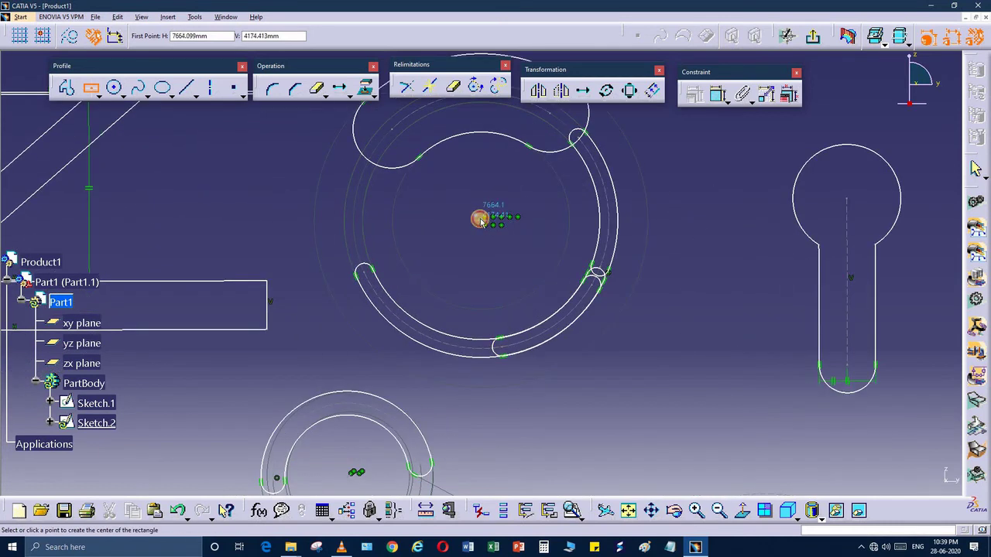
left_click(480, 221)
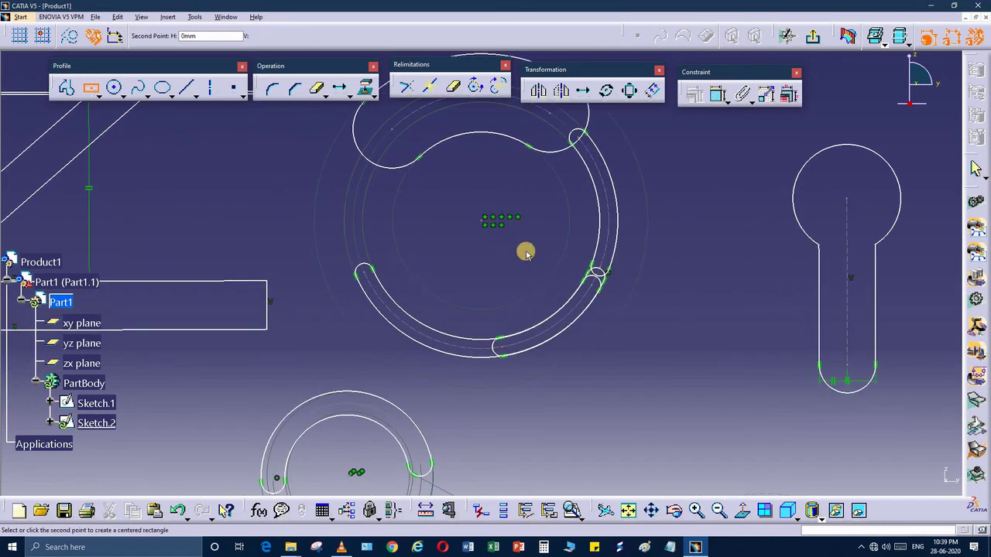
left_click(711, 319)
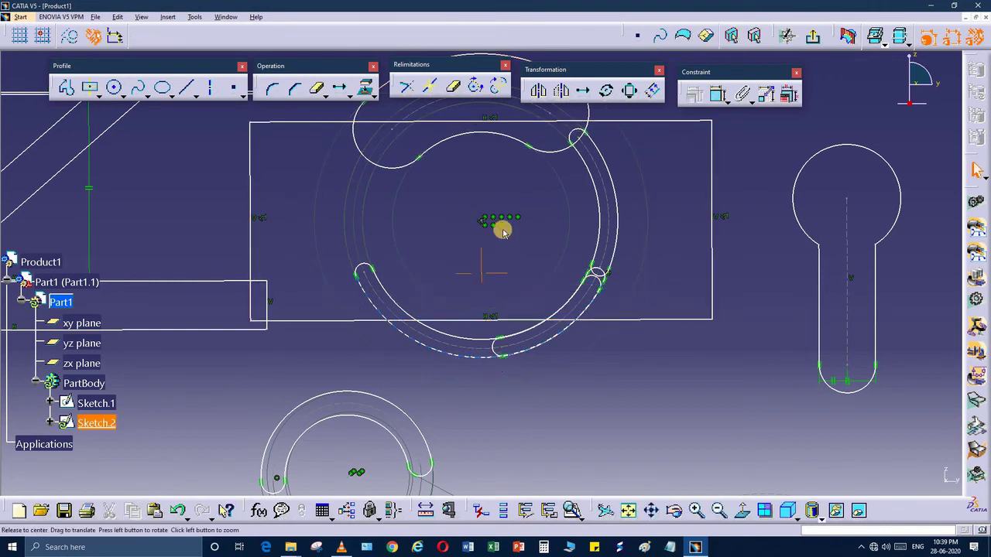
Draw a centered rectangle about the centre of the keyhole's large circle, about 1285 mm wide and 848 mm high.
middle_click_drag(502, 231, 498, 214)
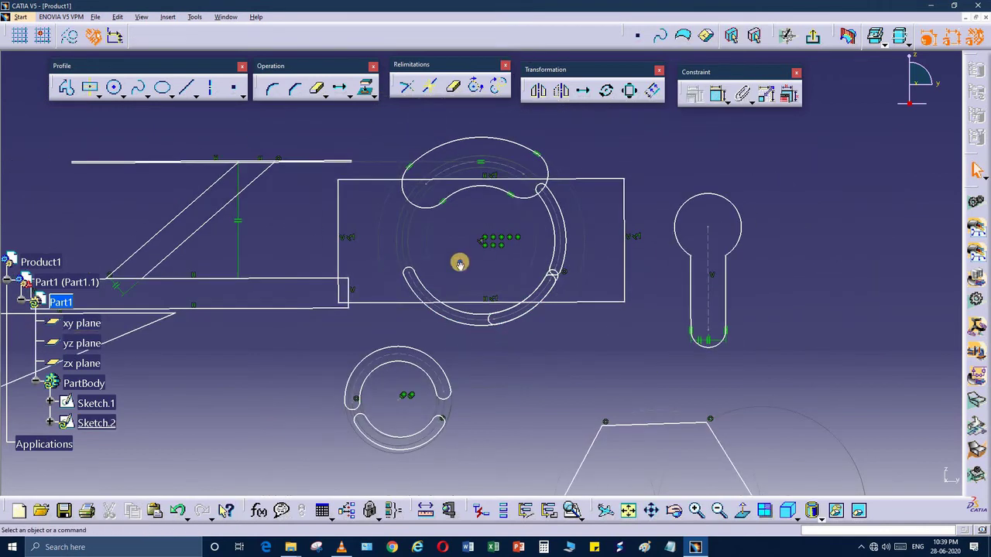
mouse_move(319, 357)
middle_mouse_down()
mouse_move(396, 323)
mouse_move(533, 188)
mouse_move(323, 318)
middle_mouse_up()
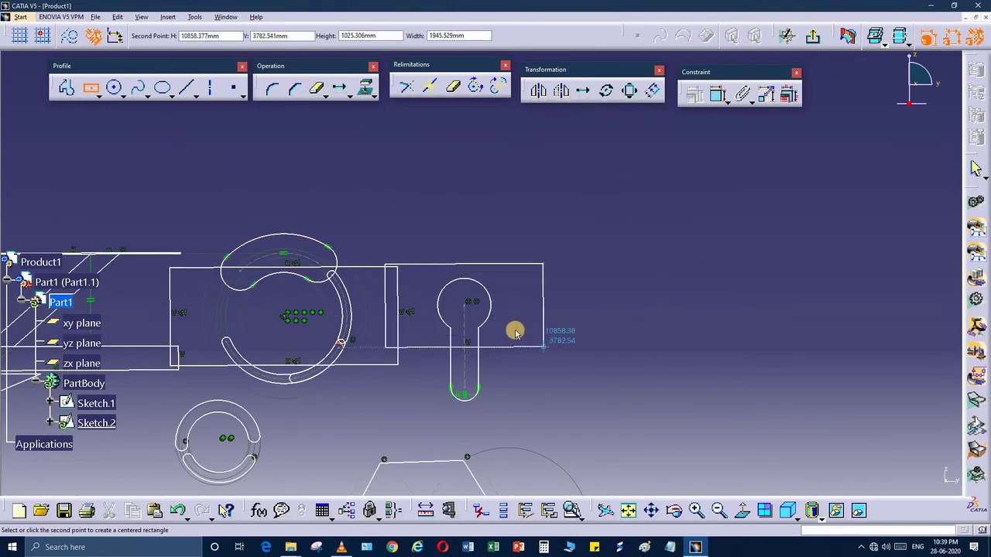
left_click(522, 374)
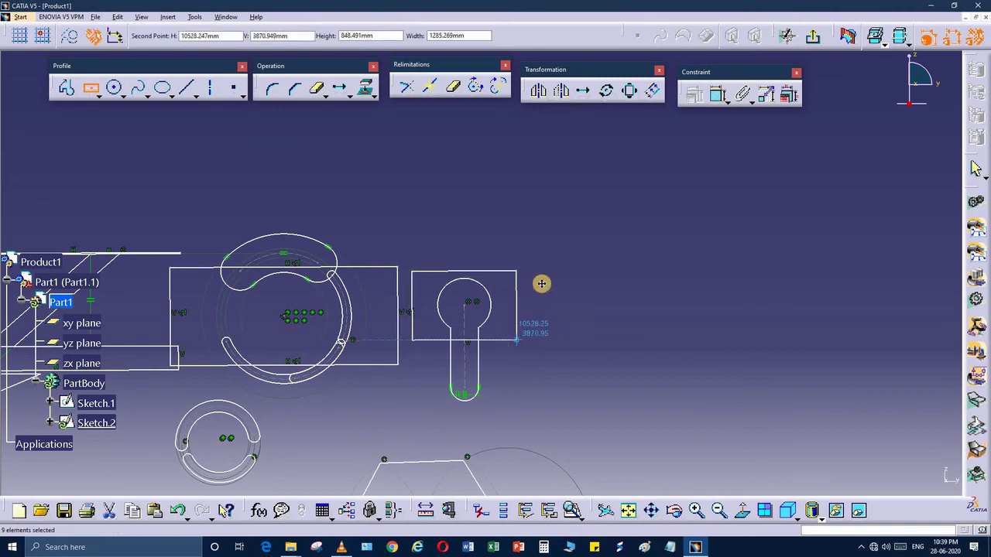
Draw a centered rectangle about the left arc centre of the elongated hole, about 720 mm wide and 919 mm high.
mouse_move(482, 364)
middle_mouse_down()
mouse_move(526, 271)
mouse_move(283, 342)
mouse_move(401, 349)
mouse_move(459, 287)
mouse_move(476, 387)
mouse_move(340, 350)
mouse_move(438, 250)
mouse_move(407, 225)
mouse_move(387, 101)
middle_mouse_up()
left_click(89, 87)
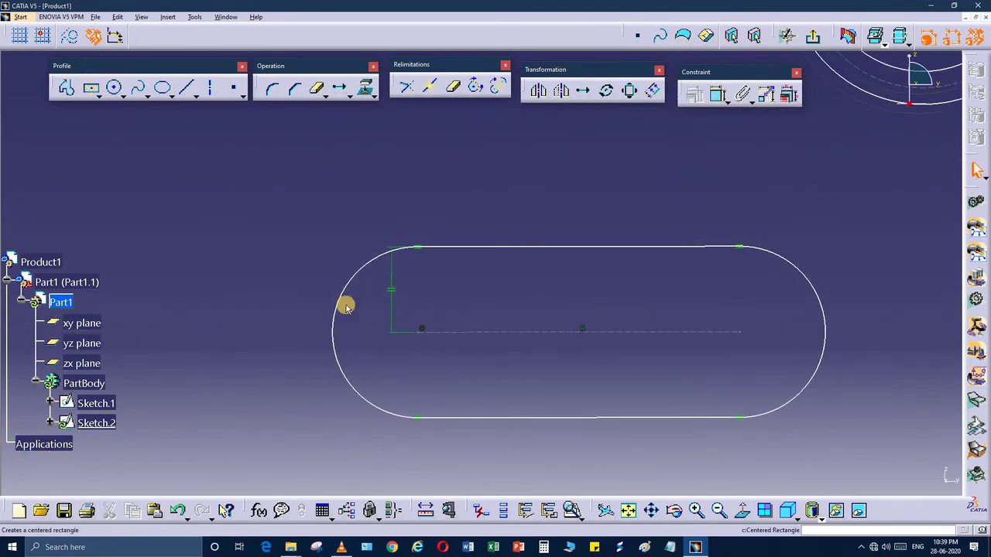
left_click(418, 329)
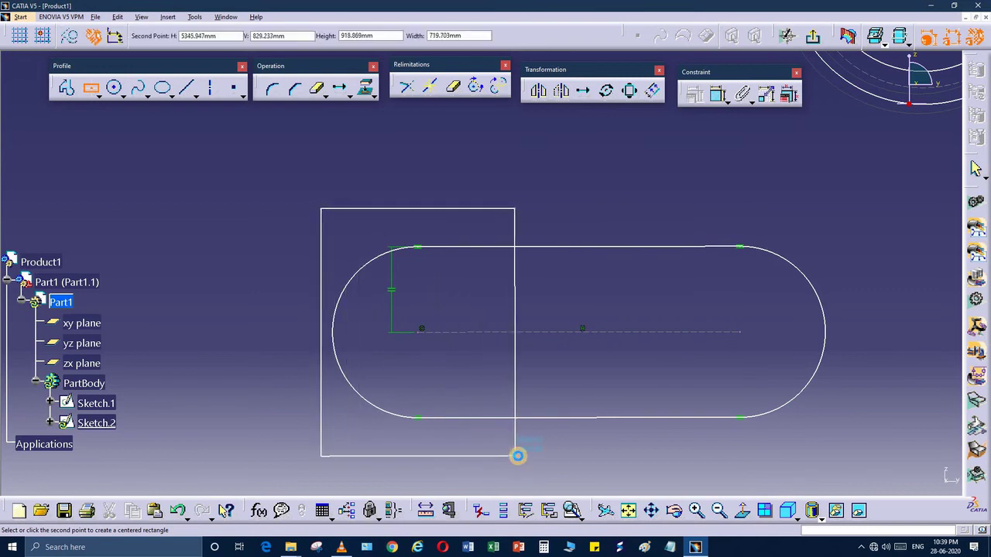
left_click(518, 456)
Draw a long, low centered parallelogram about the sketch's vertical and horizontal axes, about 670 mm wide, across the CATIA lettering.
mouse_move(232, 383)
middle_mouse_down()
mouse_move(324, 198)
mouse_move(348, 191)
mouse_move(383, 274)
mouse_move(128, 159)
mouse_move(90, 89)
middle_mouse_up()
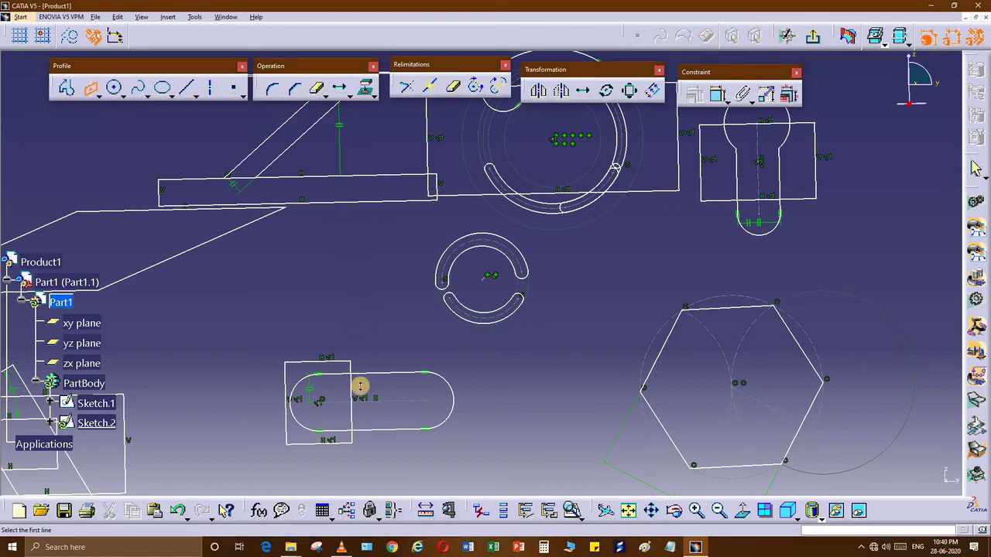
mouse_move(407, 347)
middle_mouse_down()
mouse_move(442, 305)
mouse_move(371, 290)
mouse_move(443, 256)
mouse_move(486, 253)
mouse_move(514, 298)
mouse_move(465, 320)
mouse_move(349, 294)
mouse_move(484, 224)
mouse_move(421, 287)
mouse_move(396, 283)
mouse_move(296, 311)
middle_mouse_up()
left_click(290, 309)
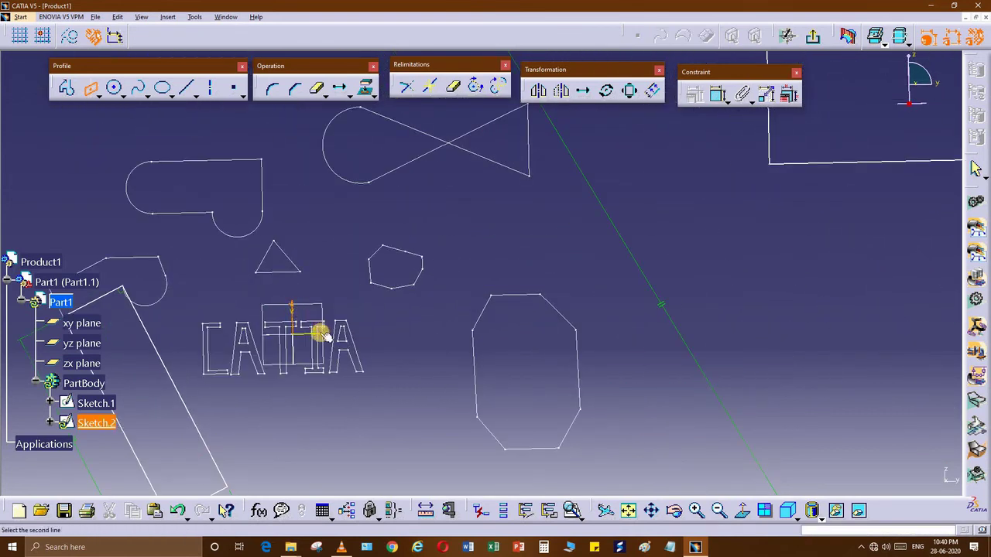
left_click(332, 325)
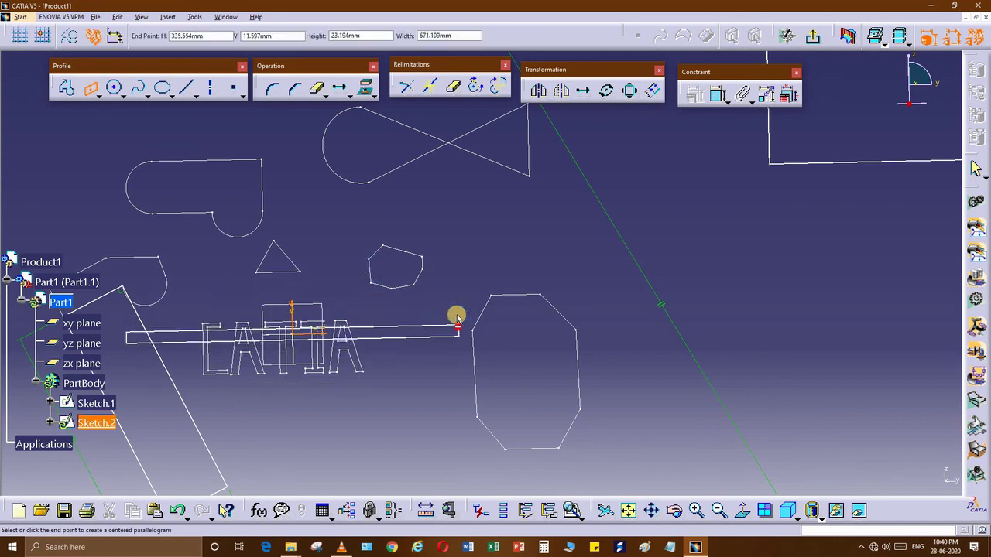
left_click(416, 308)
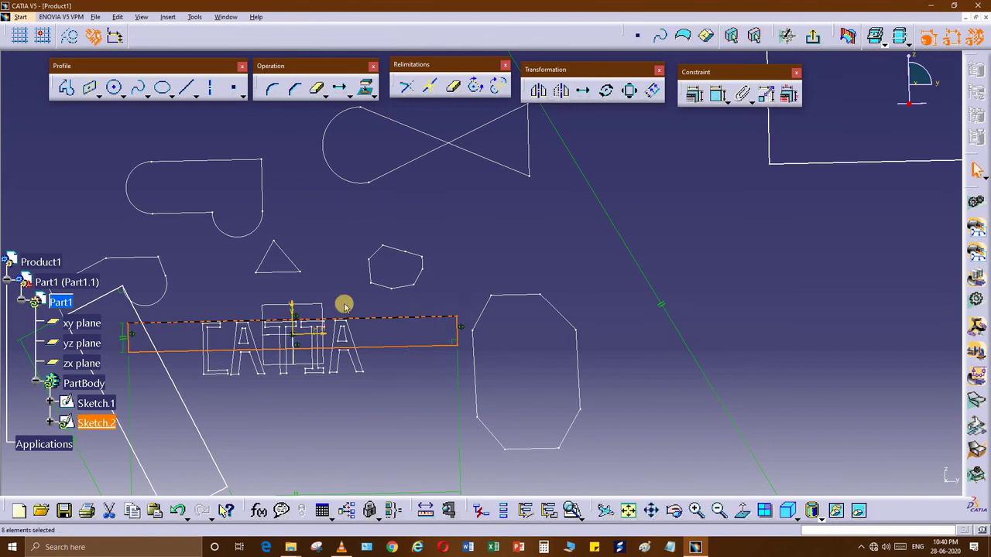
mouse_move(204, 426)
middle_mouse_down()
mouse_move(365, 365)
mouse_move(420, 308)
mouse_move(248, 283)
mouse_move(425, 327)
mouse_move(410, 354)
mouse_move(409, 210)
mouse_move(323, 224)
middle_mouse_up()
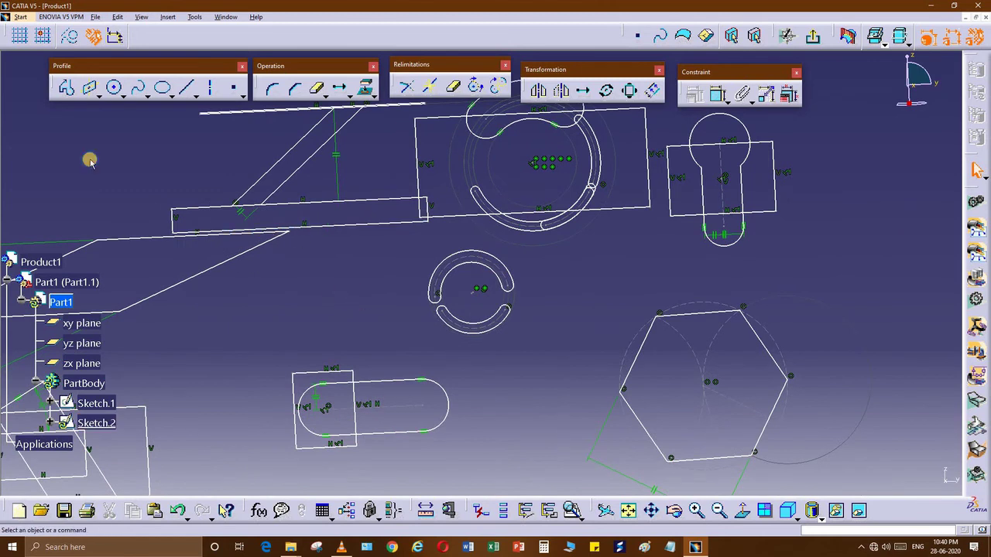
middle_click_drag(69, 80, 70, 82)
left_click(90, 88)
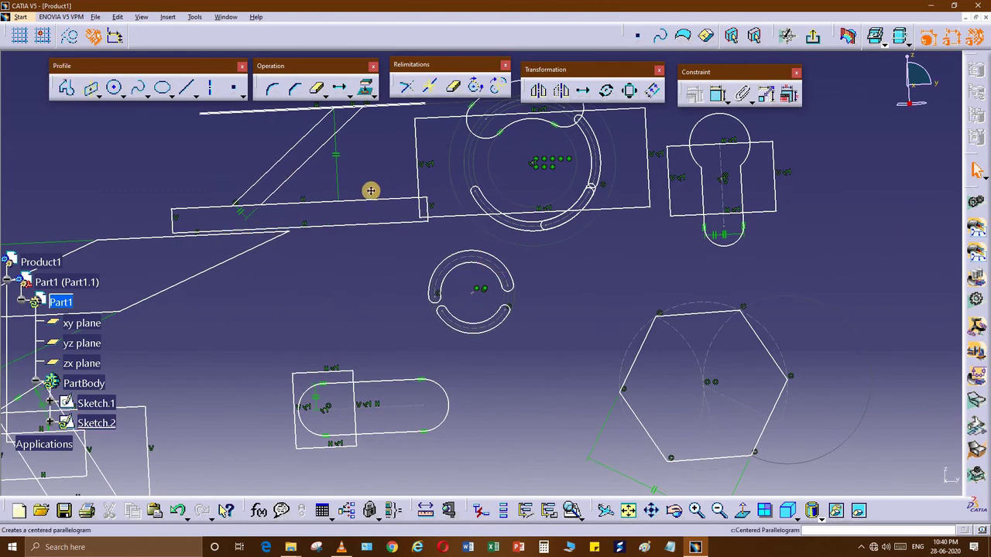
mouse_move(633, 230)
middle_mouse_down()
mouse_move(447, 268)
mouse_move(283, 268)
middle_mouse_up()
mouse_move(660, 281)
middle_mouse_down()
mouse_move(500, 281)
mouse_move(431, 293)
mouse_move(91, 69)
mouse_move(233, 88)
middle_mouse_up()
left_click(233, 88)
Draw a nearly vertical line about 4145 mm long above the flat parallelogram and a nearly horizontal line ending just left of its lower end.
middle_click_drag(325, 216, 183, 82)
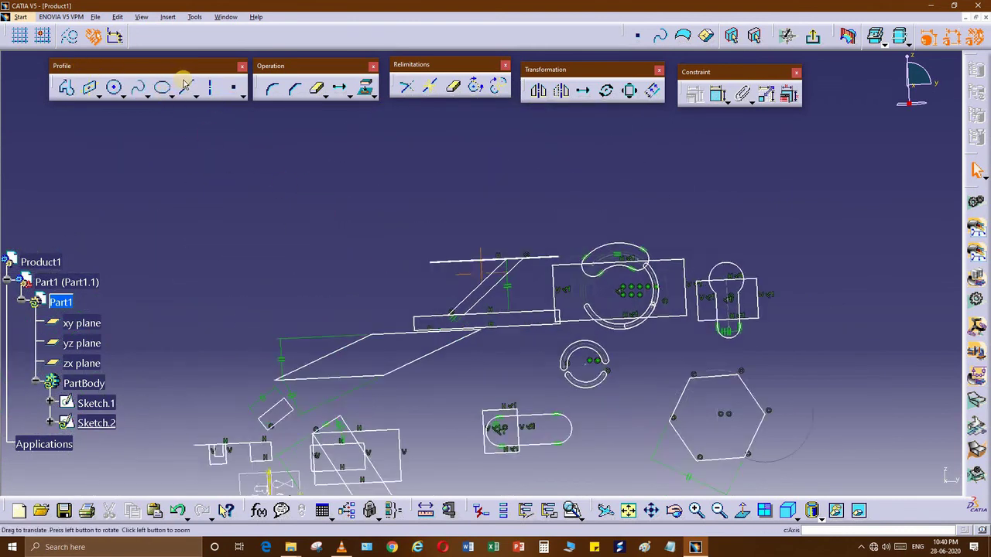
left_click(187, 87)
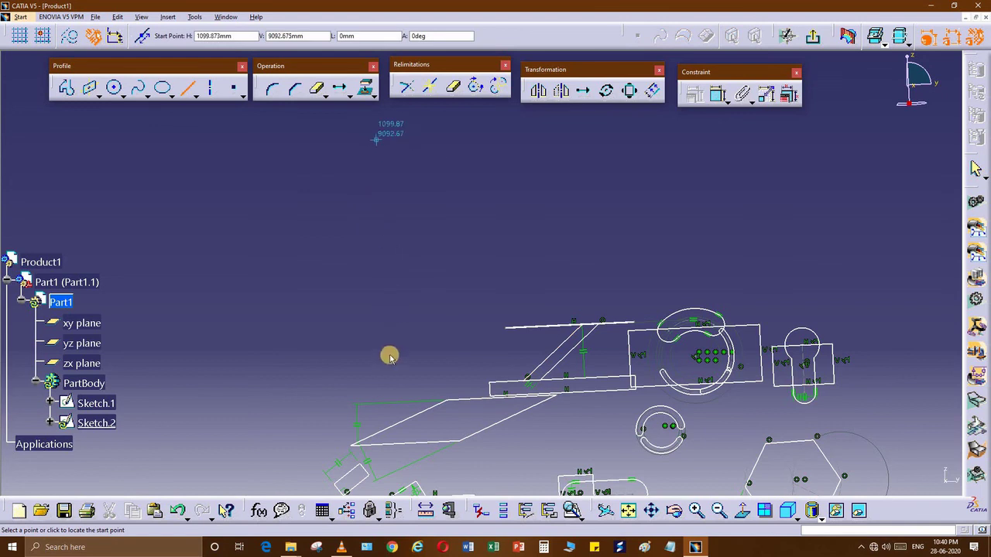
left_click(376, 139)
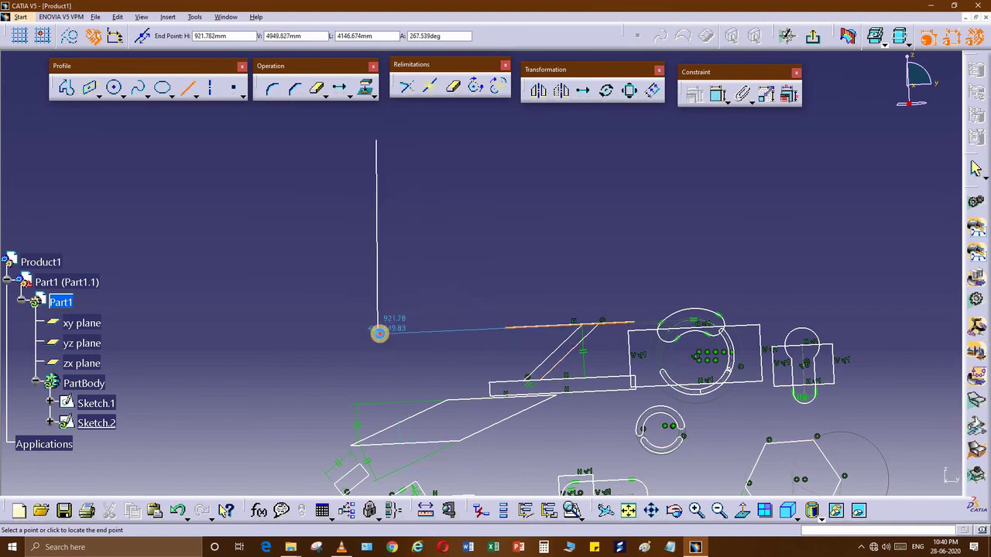
left_click(380, 333)
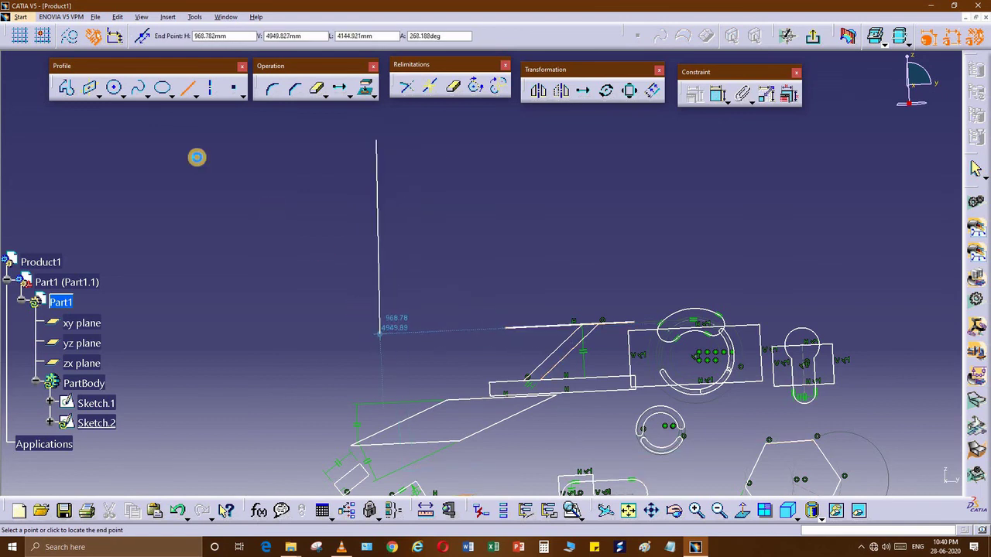
left_click(176, 312)
left_click(358, 314)
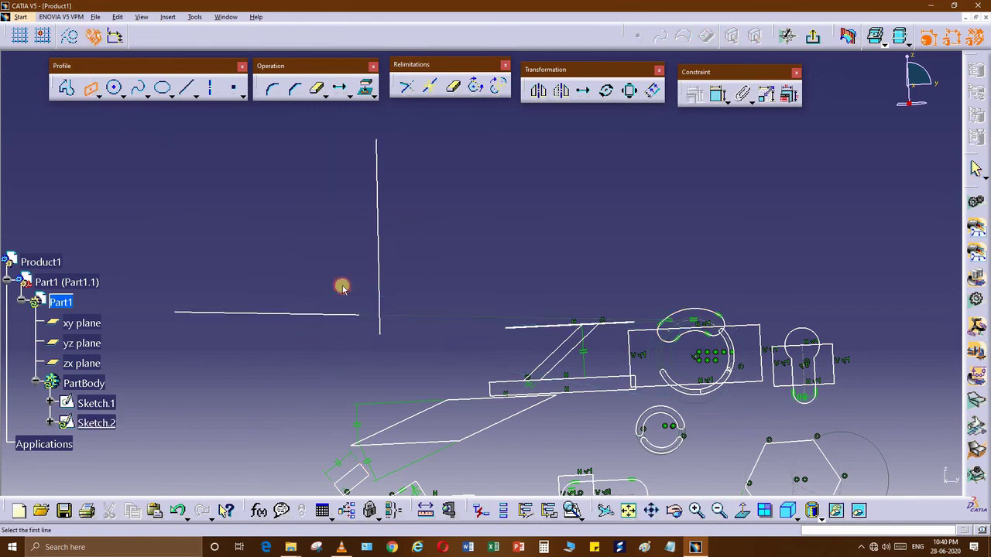
Draw a centered parallelogram about 2900 mm high using the nearly vertical and nearly horizontal lines as its reference directions.
left_click(377, 292)
left_click(313, 314)
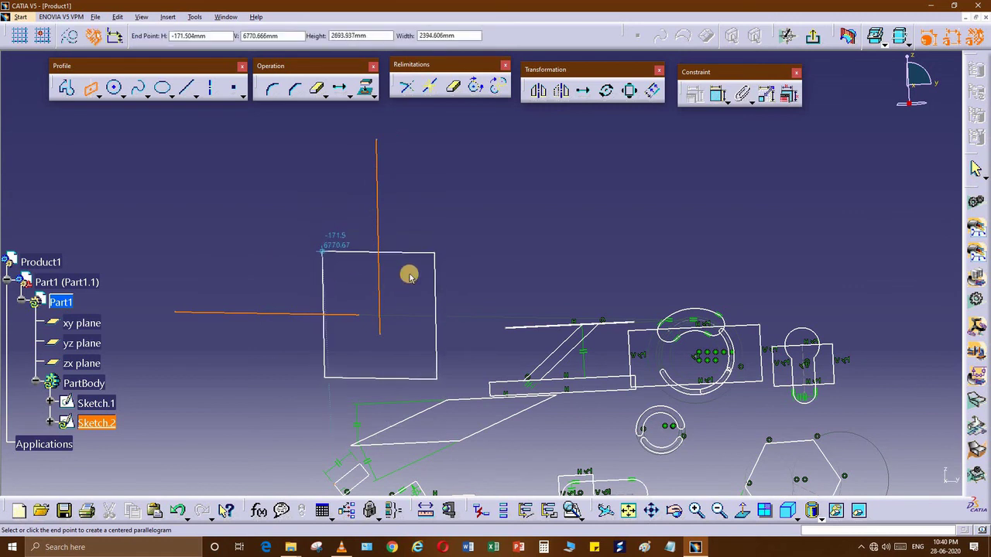
left_click(476, 251)
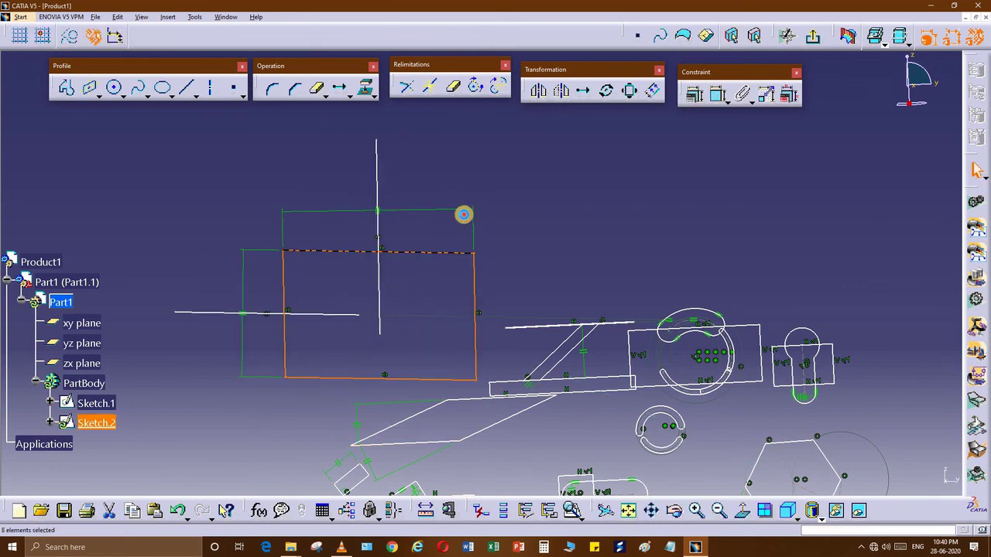
middle_click_drag(238, 170, 151, 124, "ctrl")
left_click(103, 92)
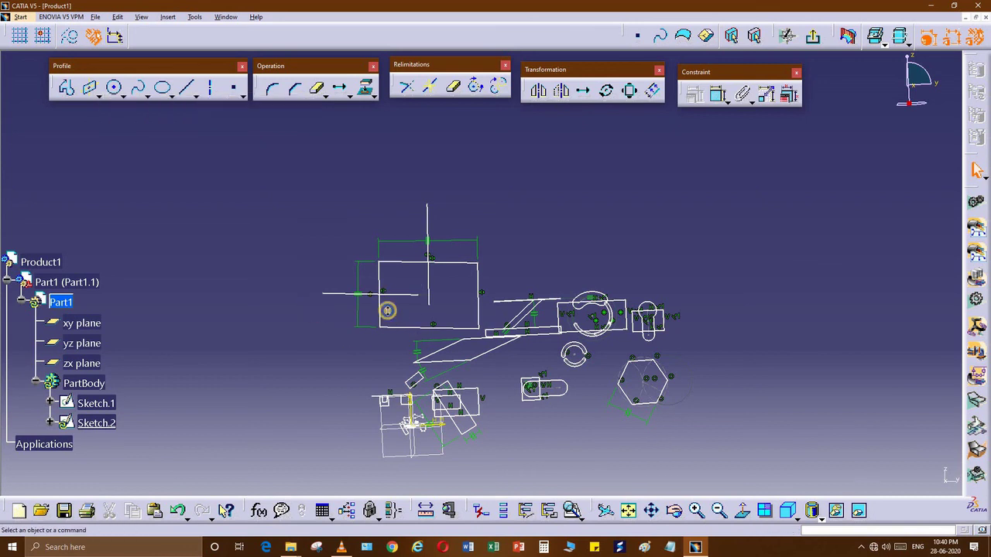
mouse_move(471, 410)
middle_mouse_down()
mouse_move(456, 394)
mouse_move(504, 358)
middle_mouse_up()
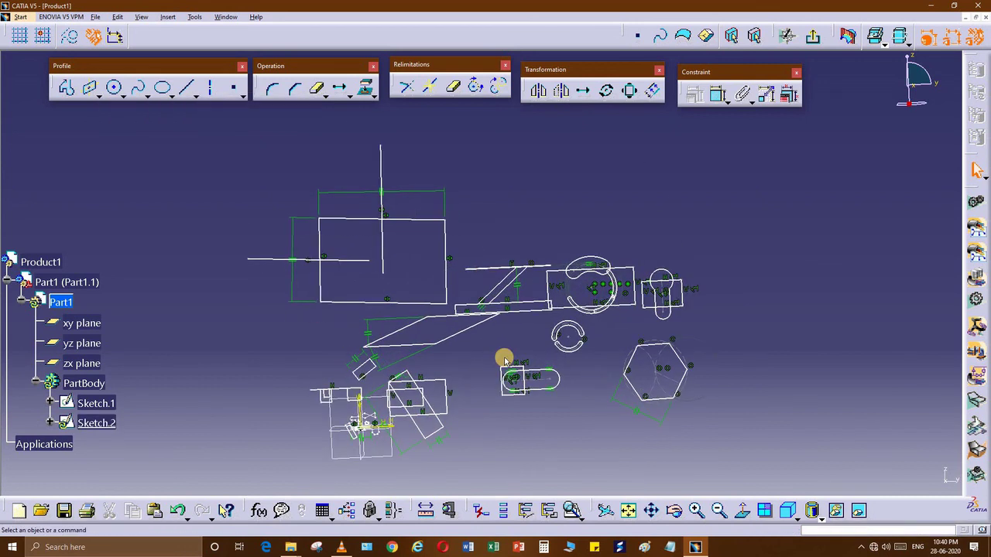